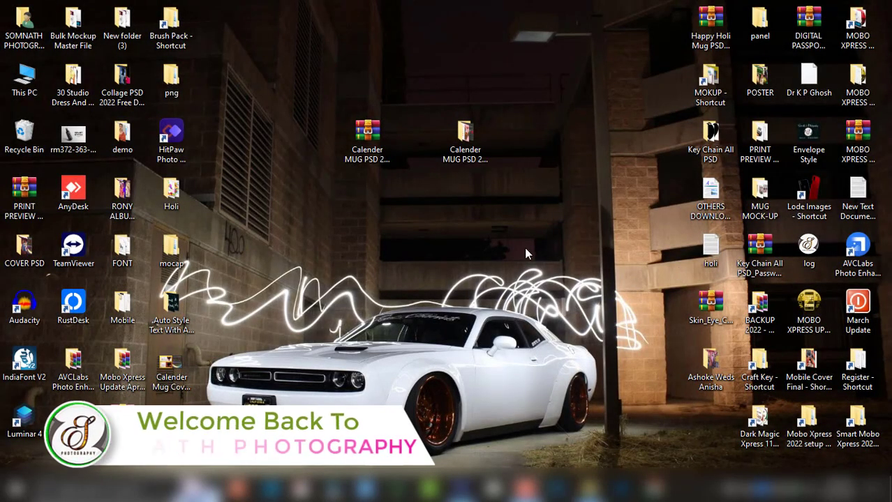
# Open the Calender MUG PSD 2023 folder in a maximized Explorer window and select February 2023.
pyautogui.click(377, 156)
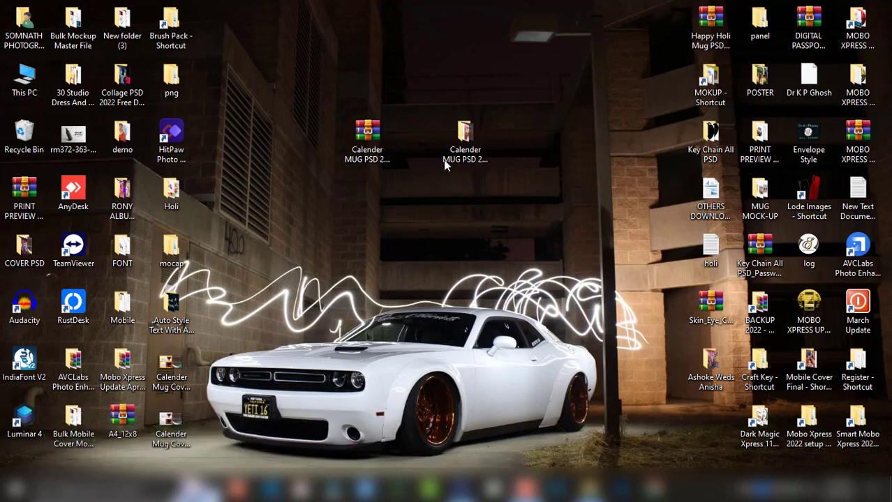
pyautogui.click(472, 143)
pyautogui.doubleClick(464, 129)
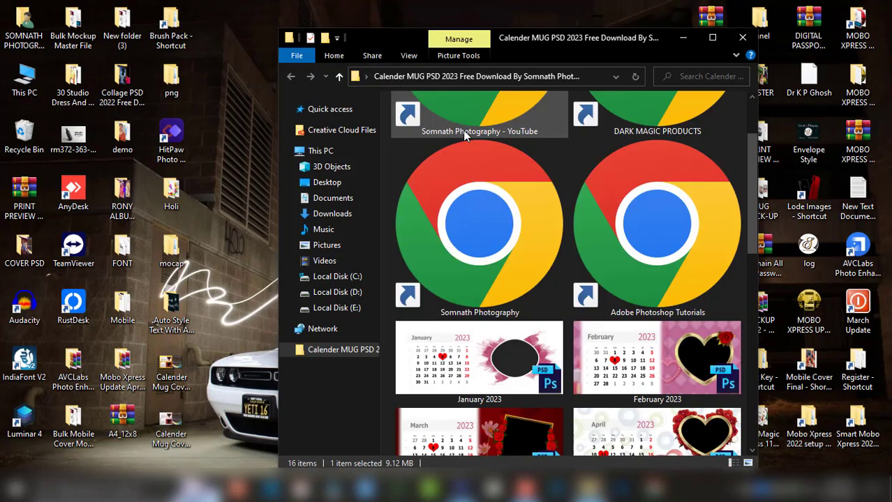
pyautogui.doubleClick(712, 46)
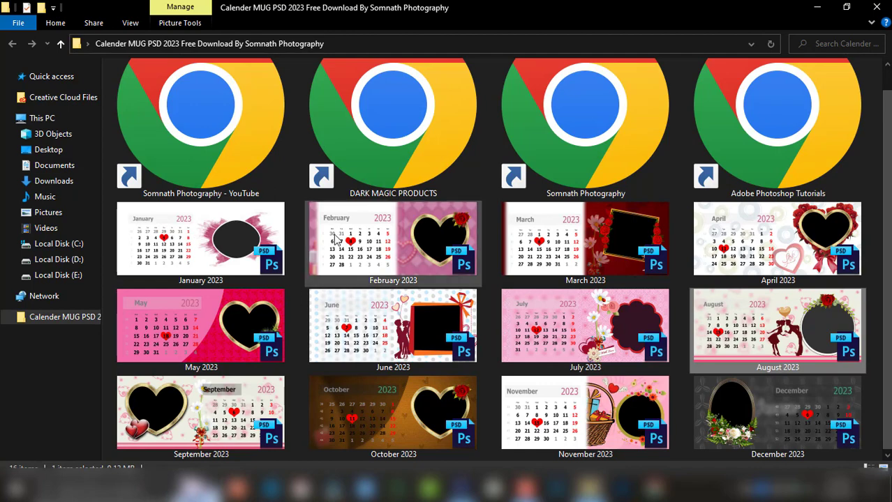
pyautogui.click(391, 242)
# Open February 2023.psd in Photoshop by dragging it from Explorer.
pyautogui.moveTo(401, 249); pyautogui.dragTo(457, 487)
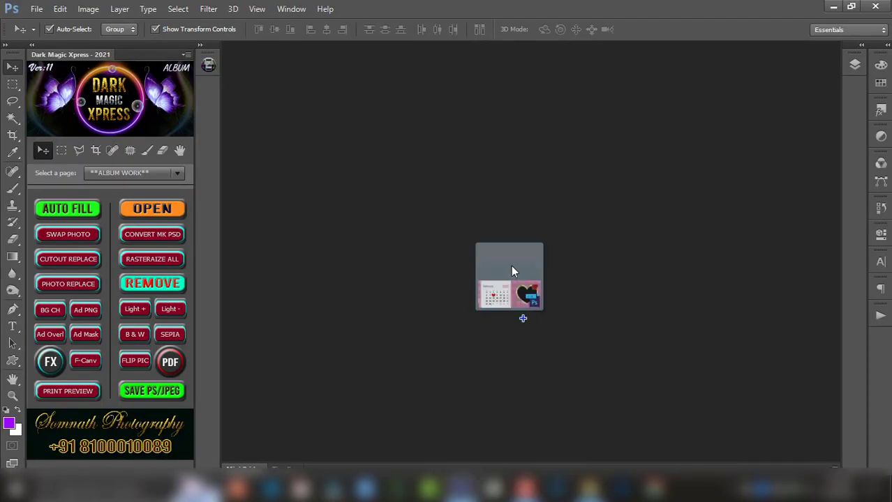
pyautogui.moveTo(467, 461); pyautogui.dragTo(511, 255)
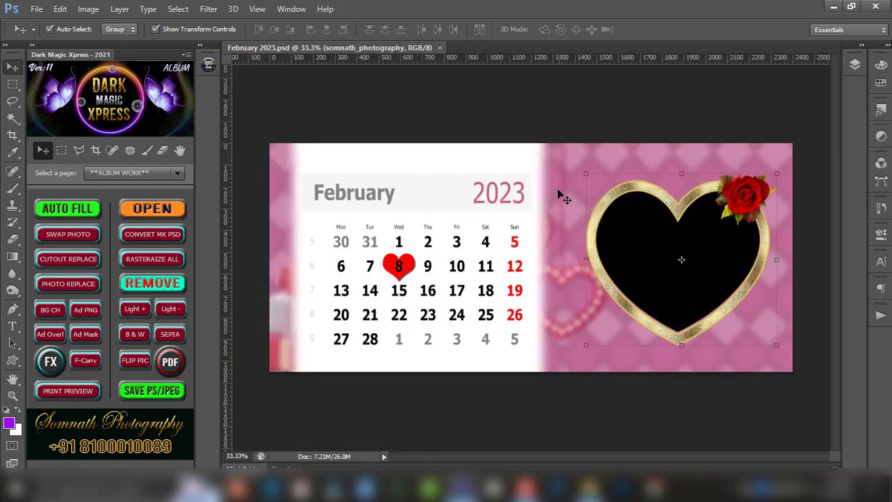
pyautogui.click(655, 288)
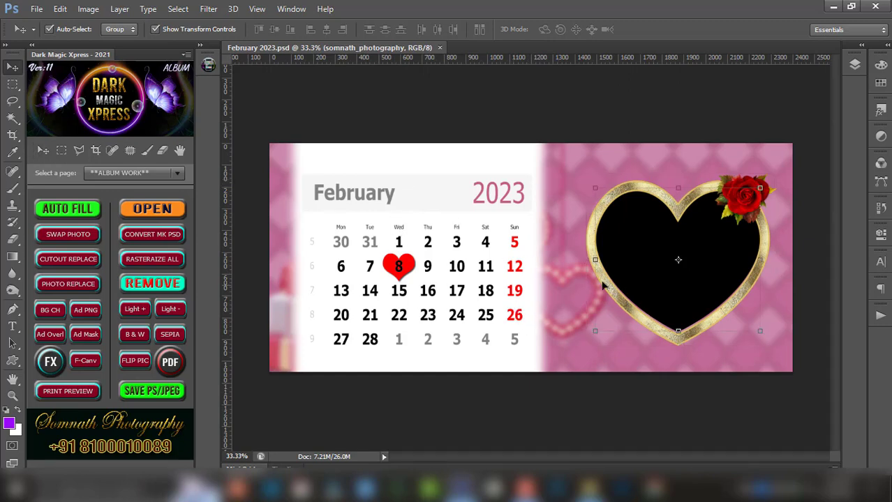
# Undo an accidental calendar nudge and select the empty heart frame on the right.
pyautogui.click(412, 264)
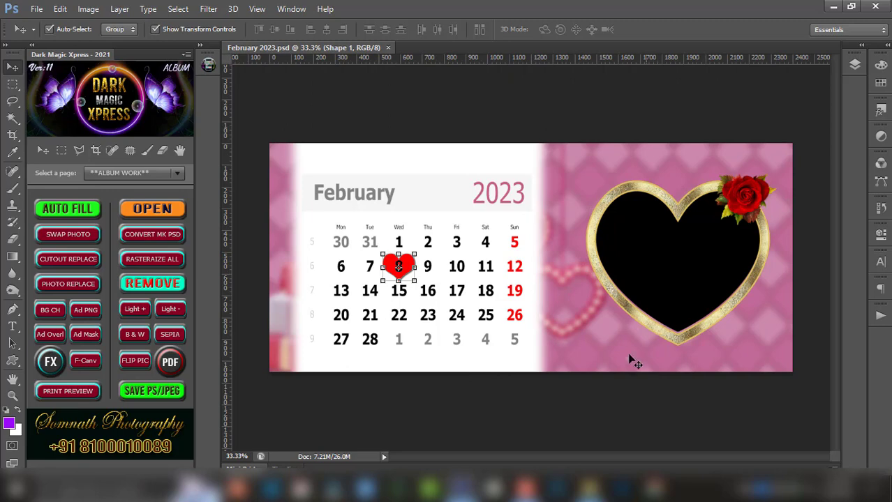
pyautogui.click(400, 196)
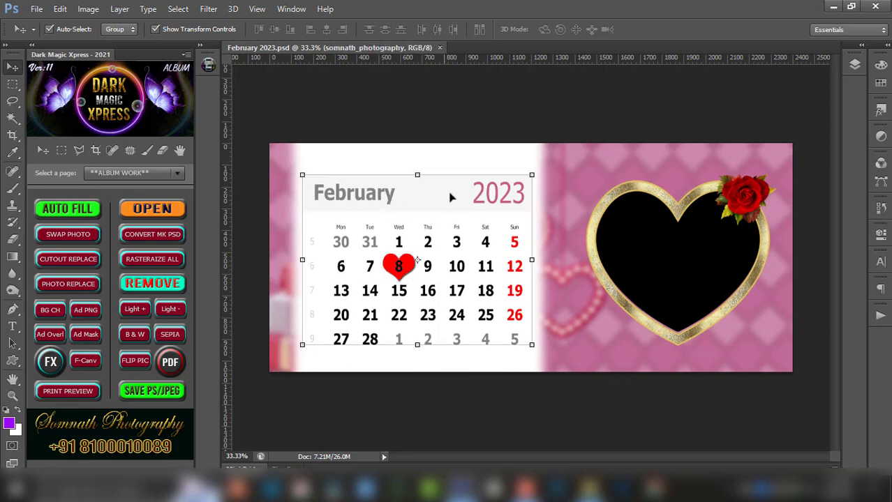
pyautogui.moveTo(452, 190); pyautogui.dragTo(449, 188)
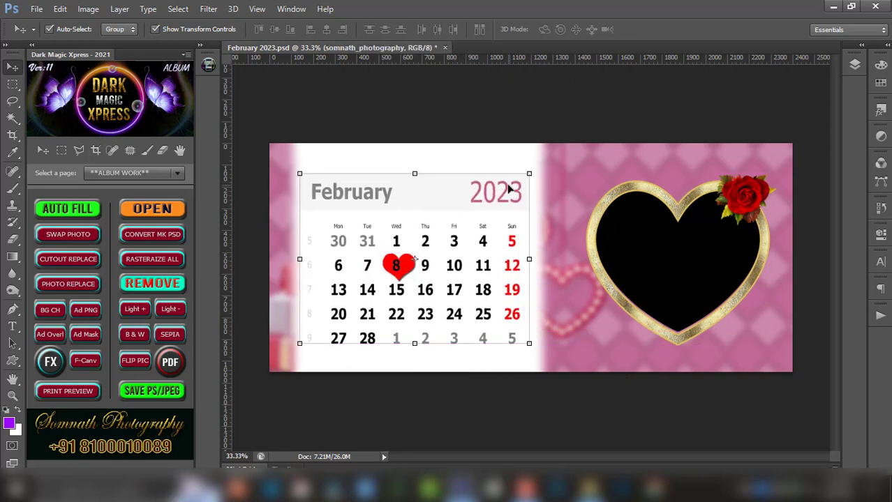
pyautogui.hotkey('ctrl', 'z')
pyautogui.click(663, 266)
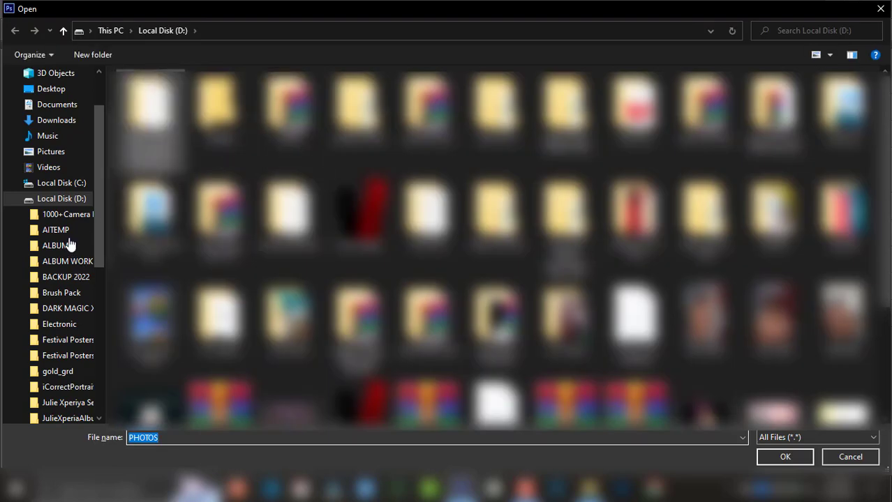
# Place the DM_DEMO (7) photo from D:\ALBUM WORK\PHOTOS into the heart frame.
pyautogui.click(16, 199)
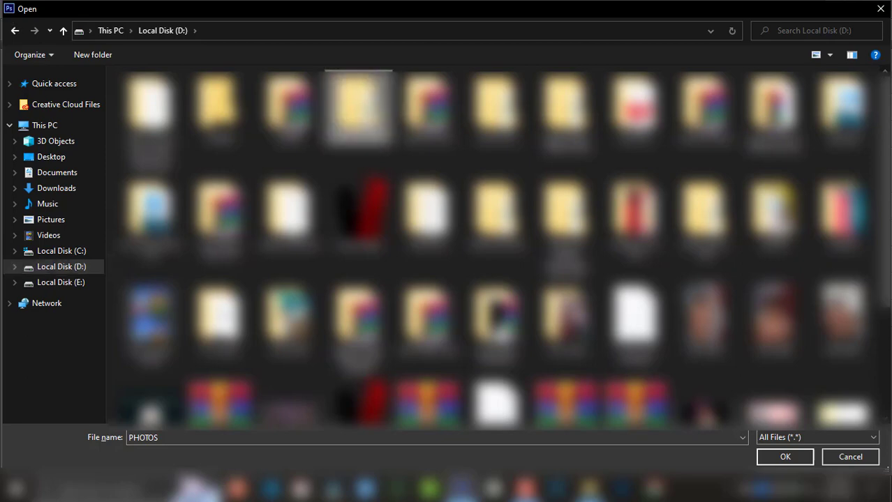
pyautogui.doubleClick(358, 104)
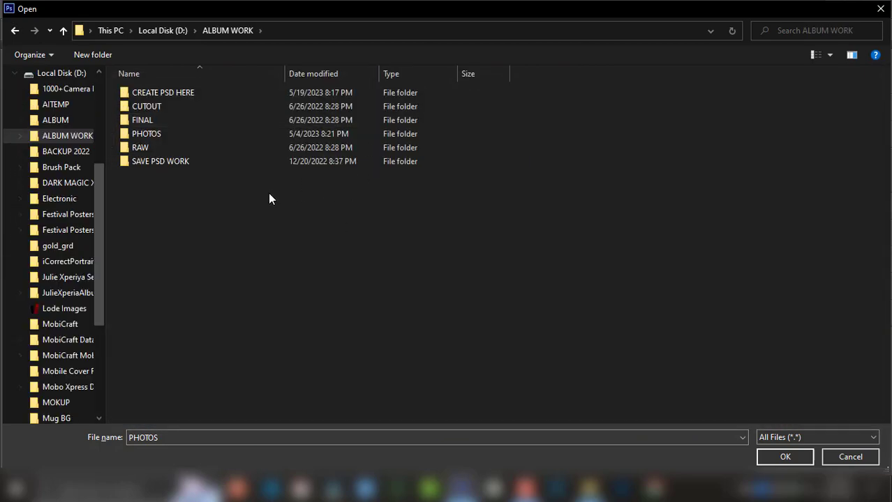
pyautogui.click(145, 134)
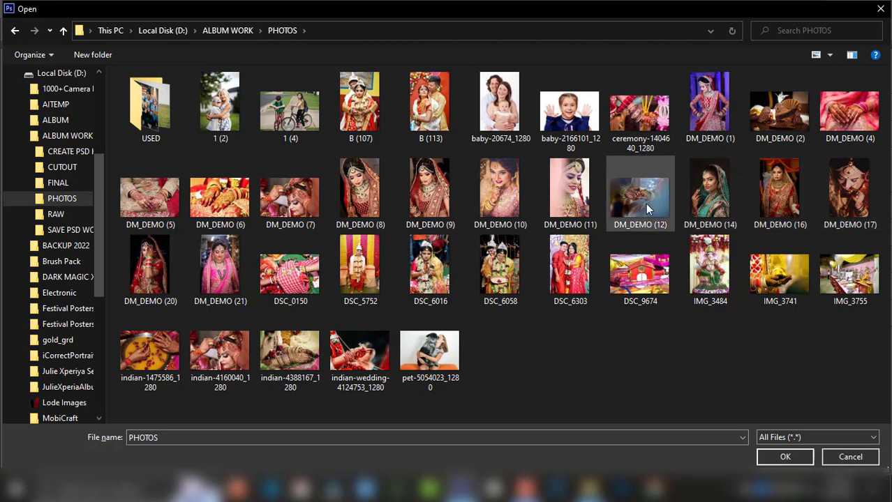
pyautogui.click(295, 203)
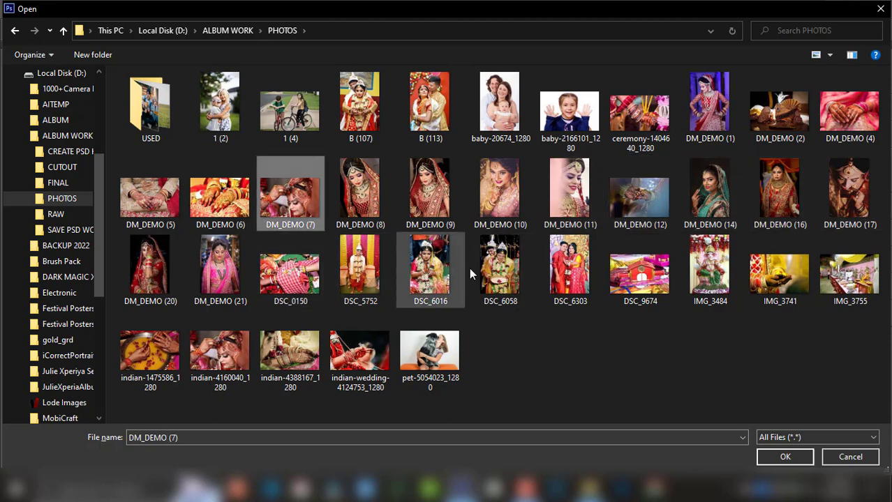
pyautogui.click(785, 458)
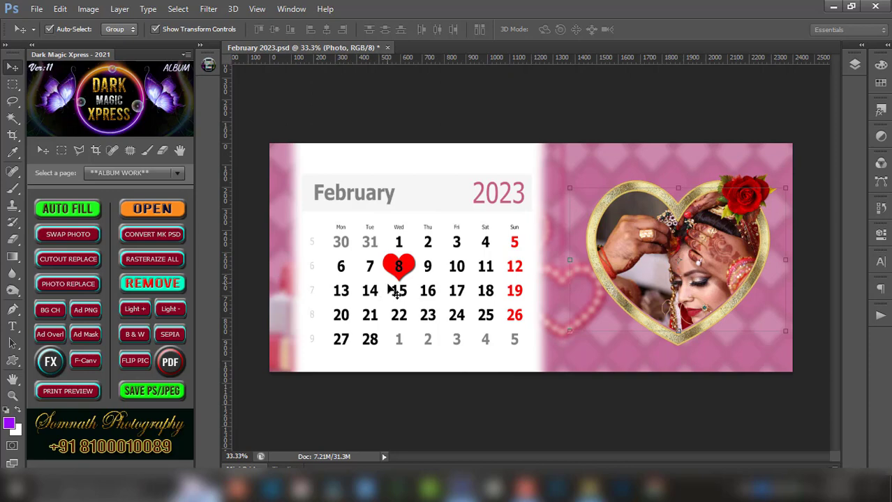
# Move the red Shape 1 date heart from the 8th onto the 16th.
pyautogui.scroll(2, 400, 292)
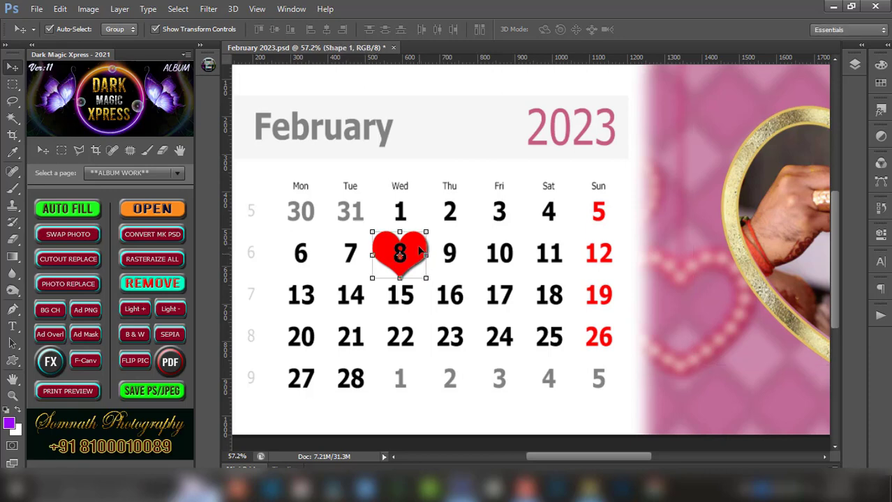
pyautogui.moveTo(423, 255); pyautogui.dragTo(465, 293)
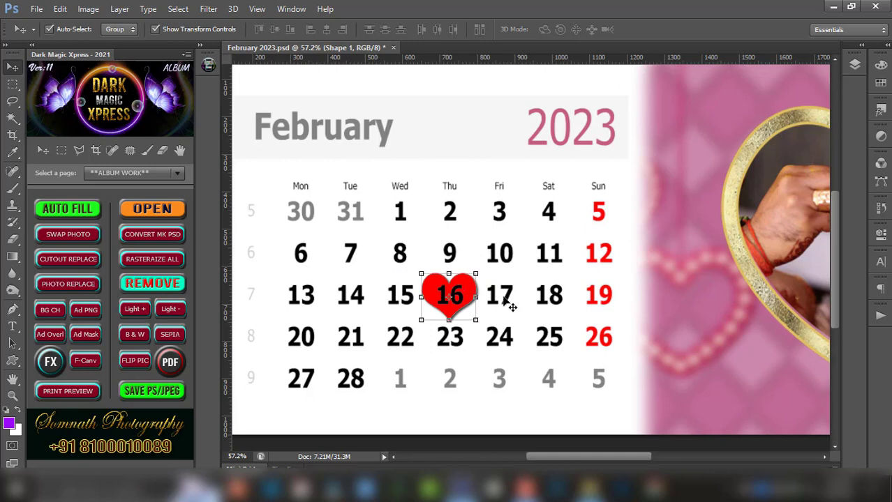
pyautogui.scroll(-2, 493, 267)
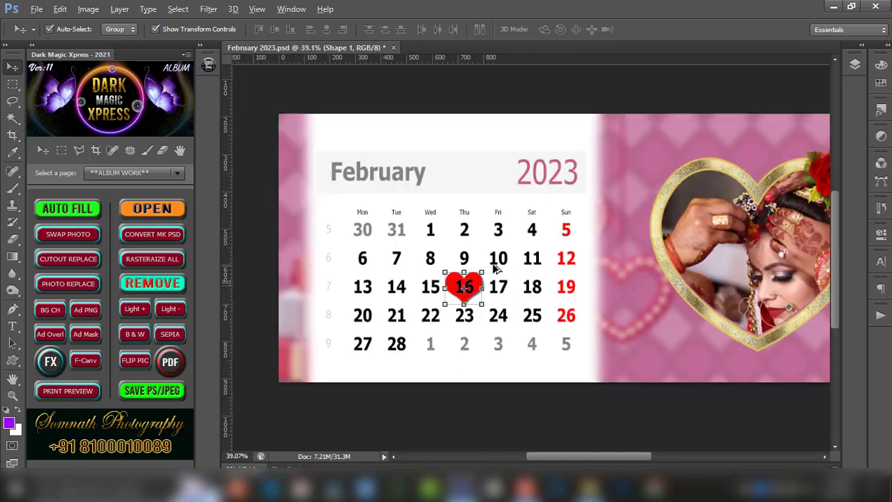
pyautogui.click(653, 359)
pyautogui.scroll(-2, 638, 345)
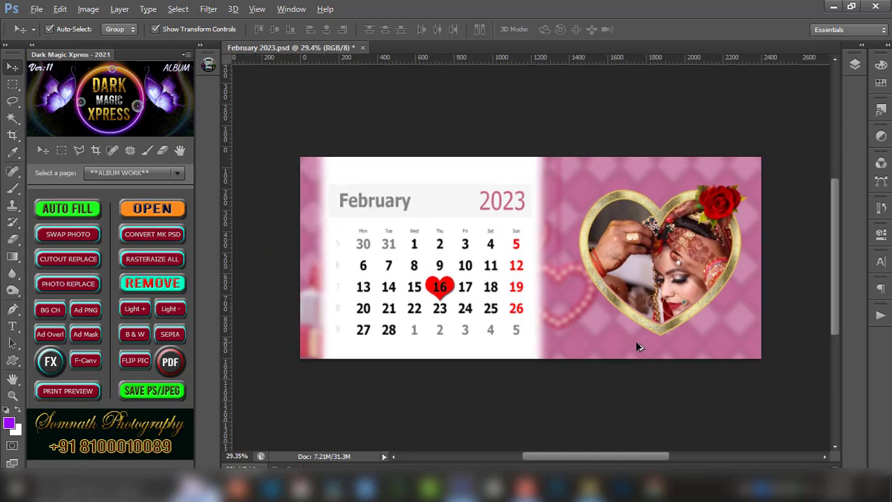
pyautogui.scroll(1, 610, 340)
pyautogui.scroll(1, 610, 339)
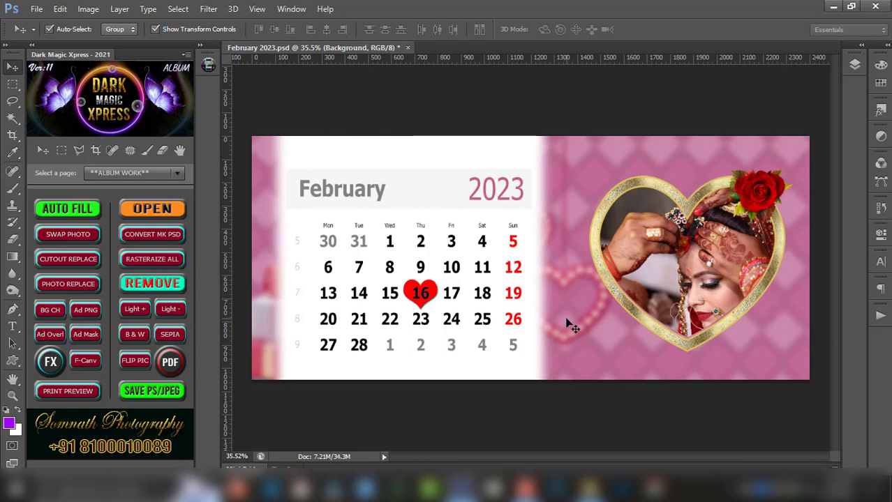
# Apply Curves to the Photo layer: raise the midtones and set black input to 21.
pyautogui.click(686, 267)
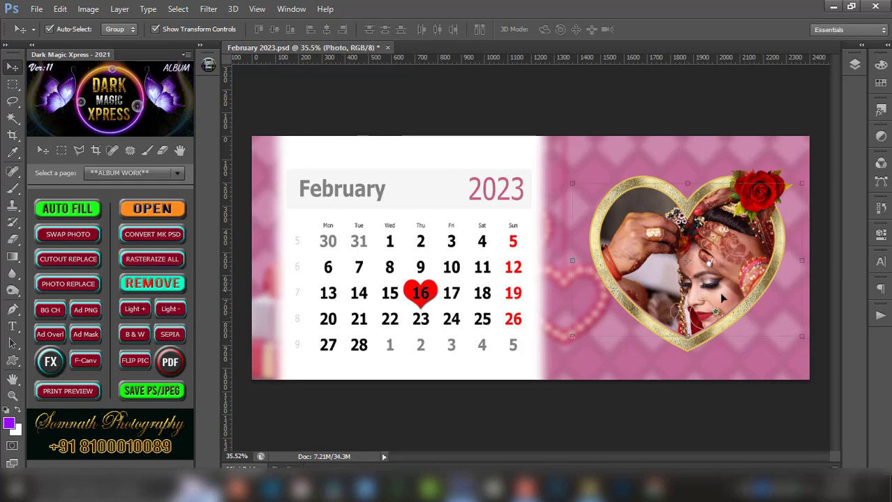
pyautogui.click(87, 8)
pyautogui.moveTo(107, 42)
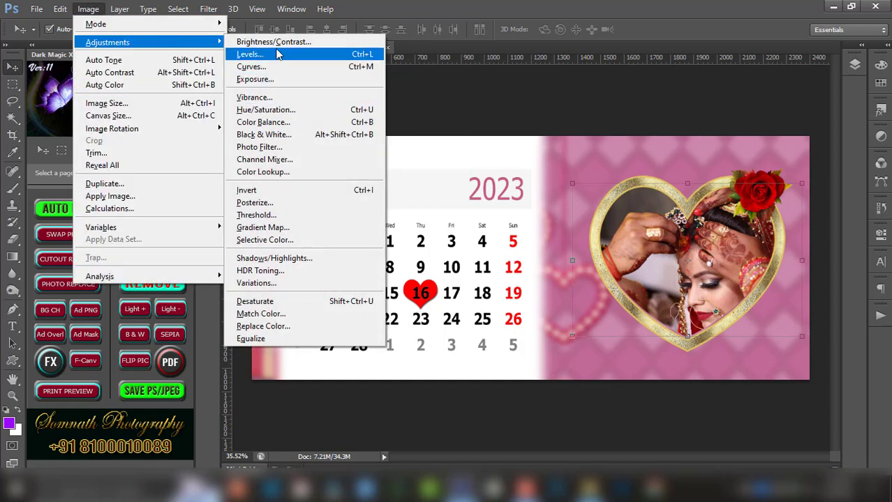
pyautogui.click(252, 67)
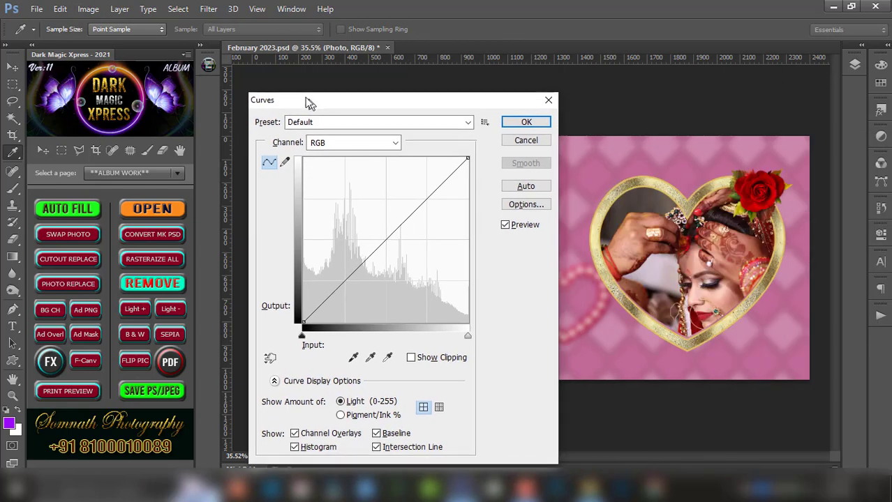
pyautogui.moveTo(308, 103); pyautogui.dragTo(296, 96)
pyautogui.moveTo(381, 221); pyautogui.dragTo(374, 219)
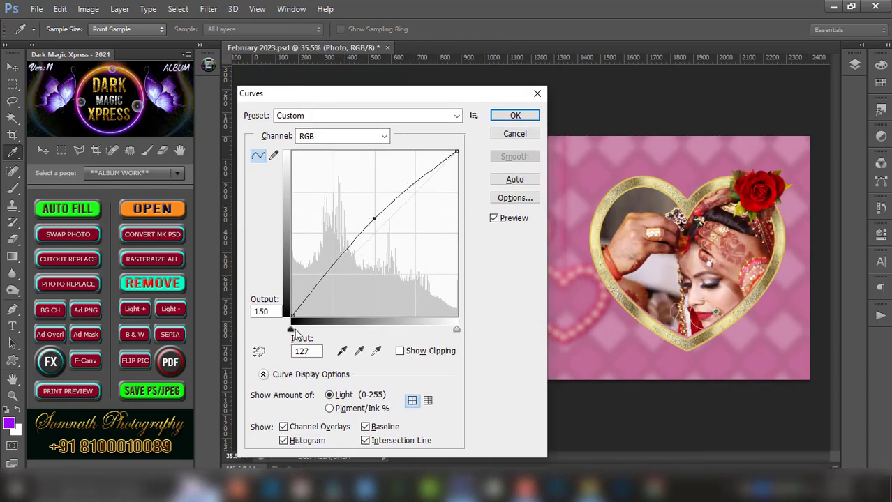
pyautogui.moveTo(291, 330); pyautogui.dragTo(305, 330)
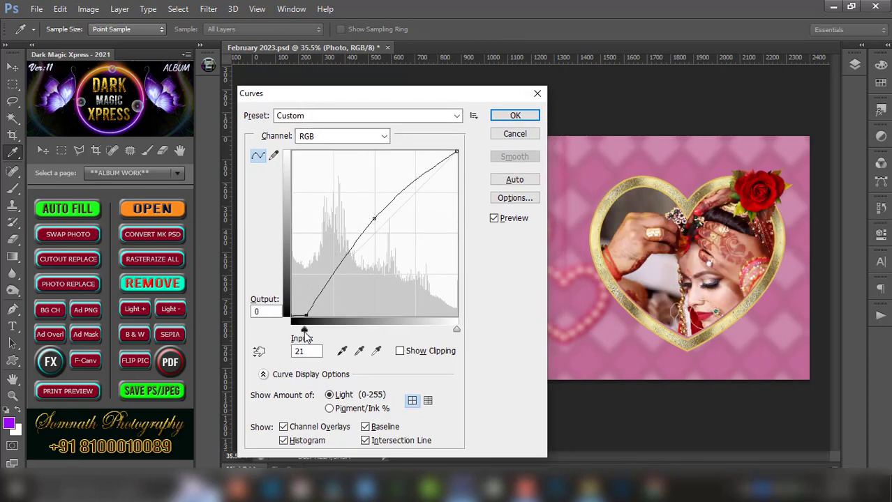
pyautogui.click(516, 116)
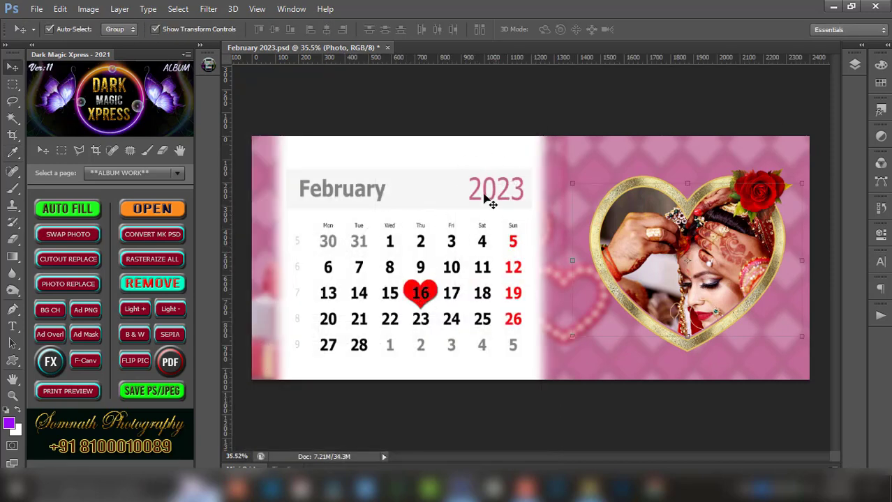
pyautogui.click(589, 489)
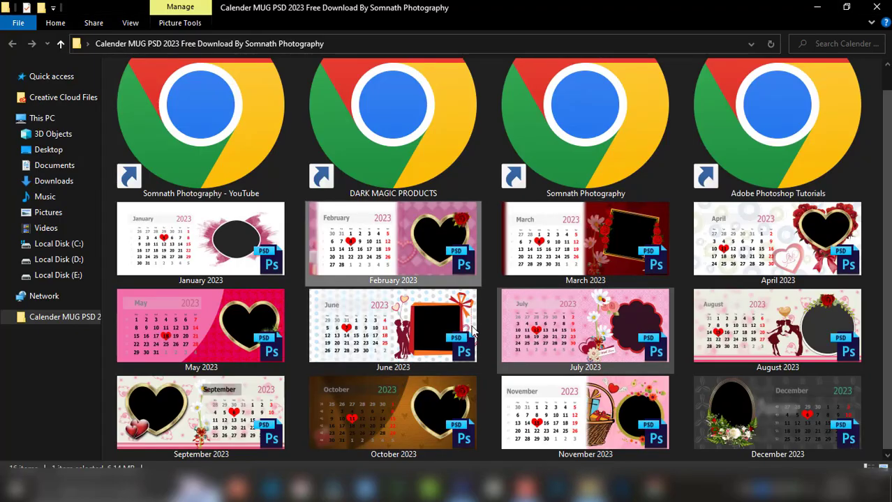
pyautogui.click(801, 245)
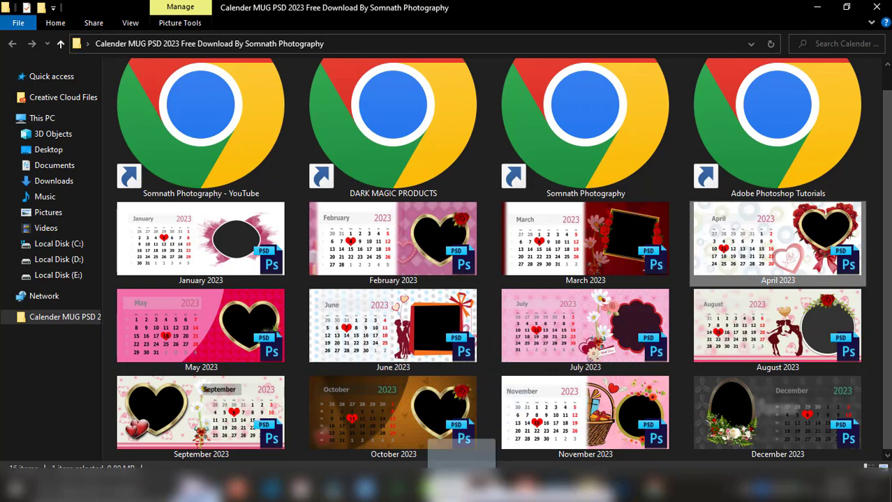
pyautogui.click(462, 489)
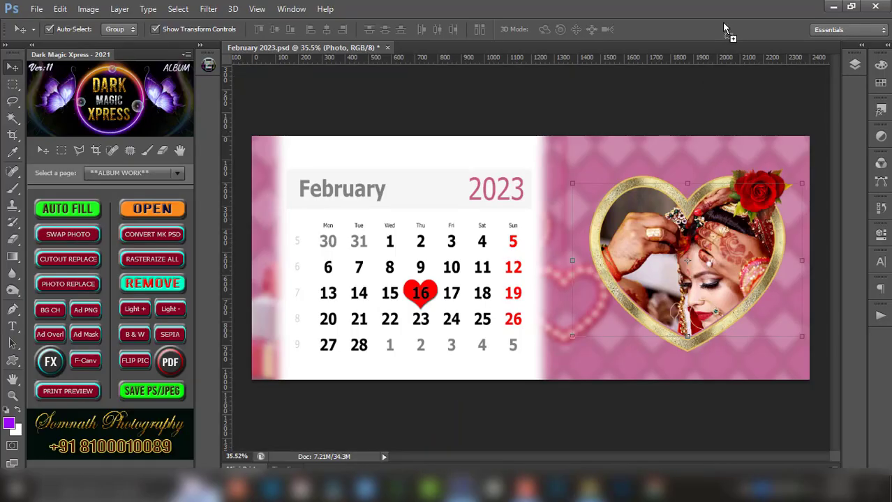
# Open April 2023.psd and move its red heart marker from 11 to 14.
pyautogui.moveTo(724, 28); pyautogui.dragTo(724, 27)
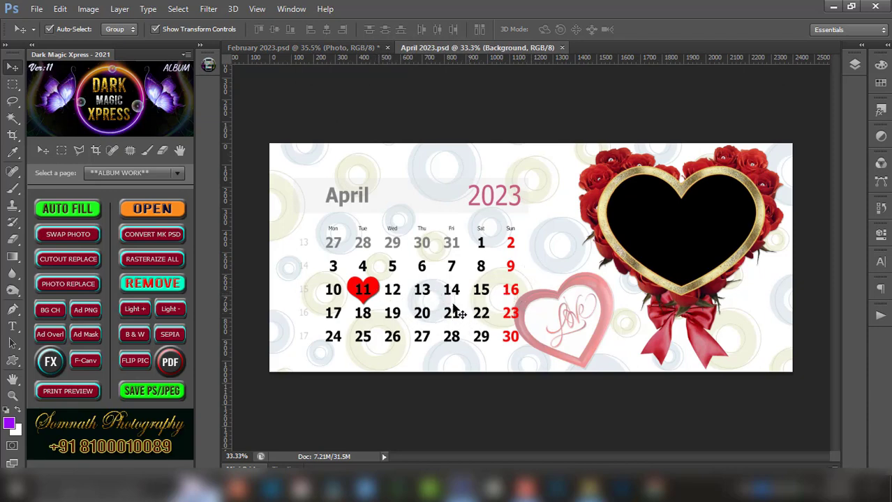
pyautogui.moveTo(375, 288); pyautogui.dragTo(456, 289)
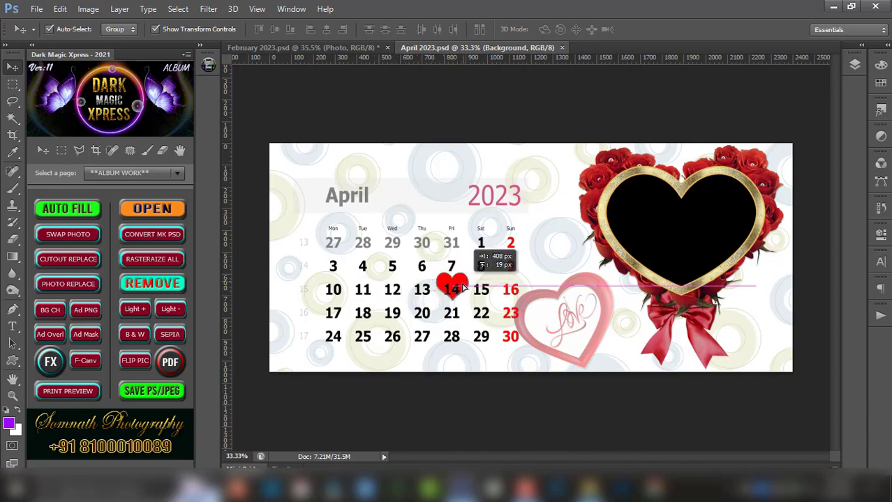
pyautogui.moveTo(457, 290); pyautogui.dragTo(464, 279)
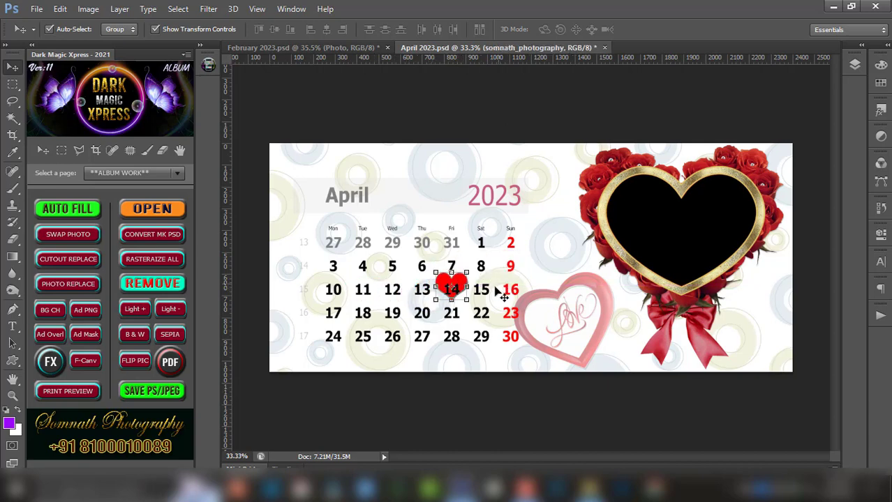
pyautogui.press('Down')
pyautogui.press('Down')
pyautogui.press('Down')
pyautogui.press('Down')
pyautogui.press('Down')
pyautogui.press('Down')
pyautogui.press('Down')
pyautogui.press('Down')
pyautogui.press('Down')
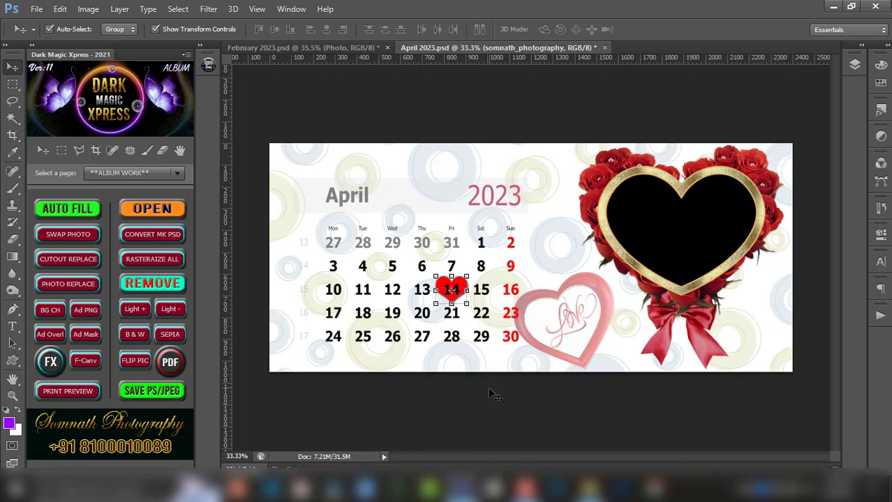
pyautogui.press('Down')
pyautogui.click(548, 403)
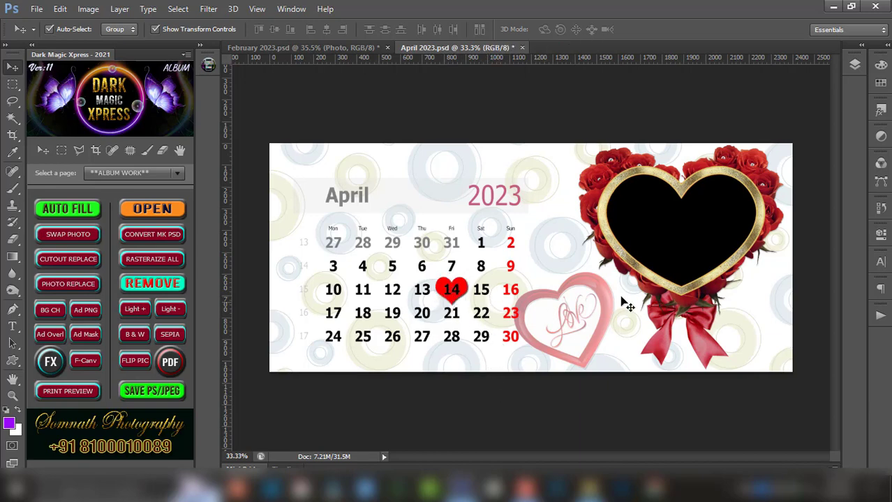
pyautogui.click(695, 245)
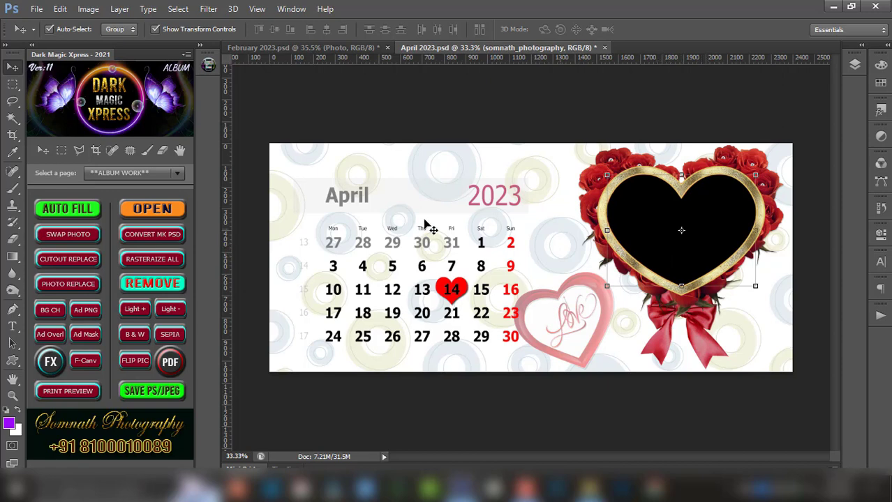
# Fill the April heart frame with DM_DEMO (16), lowered to show her face, then mirror it.
pyautogui.click(67, 211)
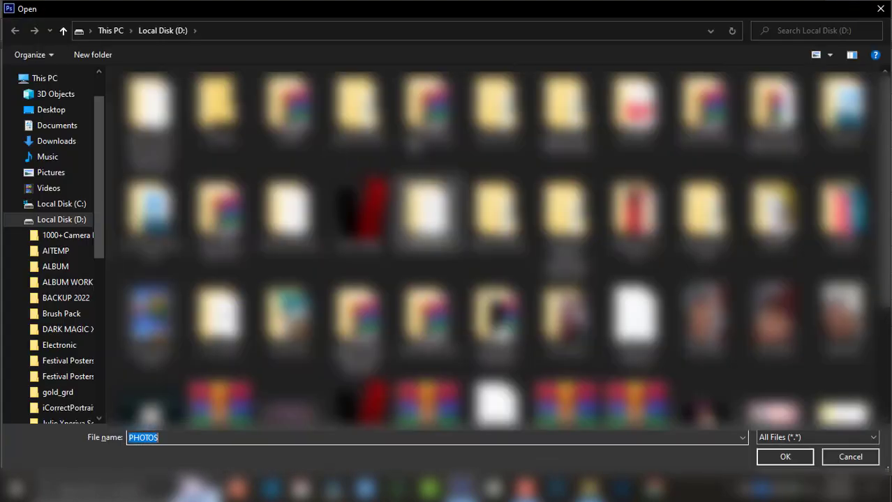
pyautogui.click(67, 282)
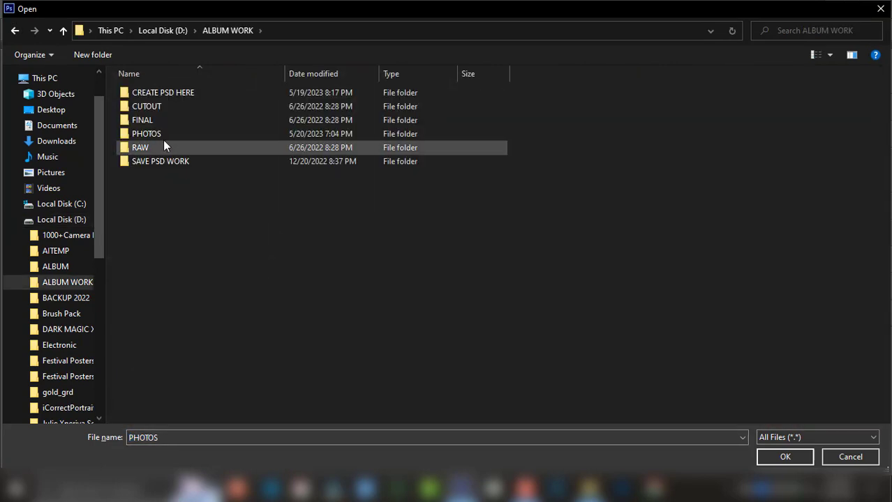
pyautogui.click(162, 136)
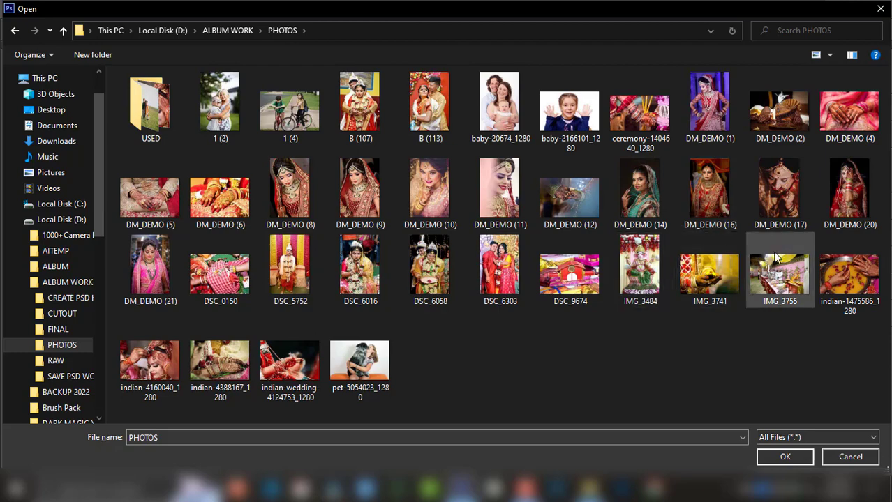
pyautogui.doubleClick(710, 185)
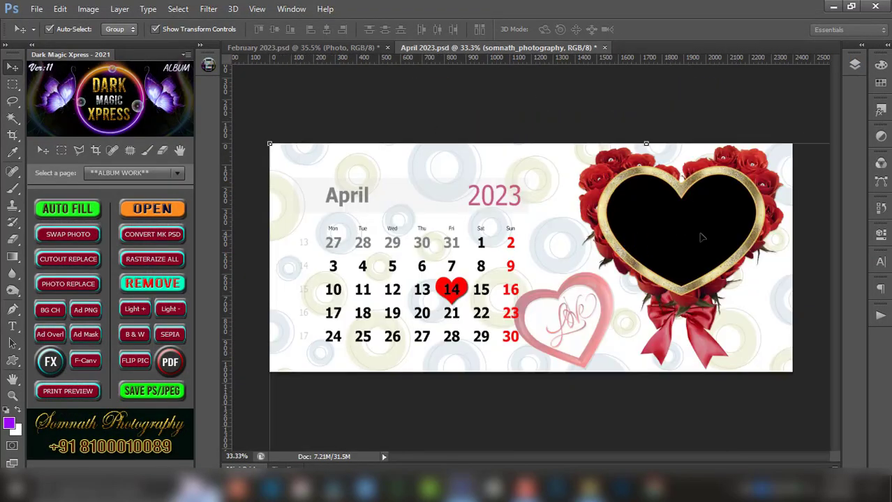
pyautogui.moveTo(713, 200)
pyautogui.mouseDown()
pyautogui.moveTo(712, 245)
pyautogui.moveTo(702, 245)
pyautogui.mouseUp()
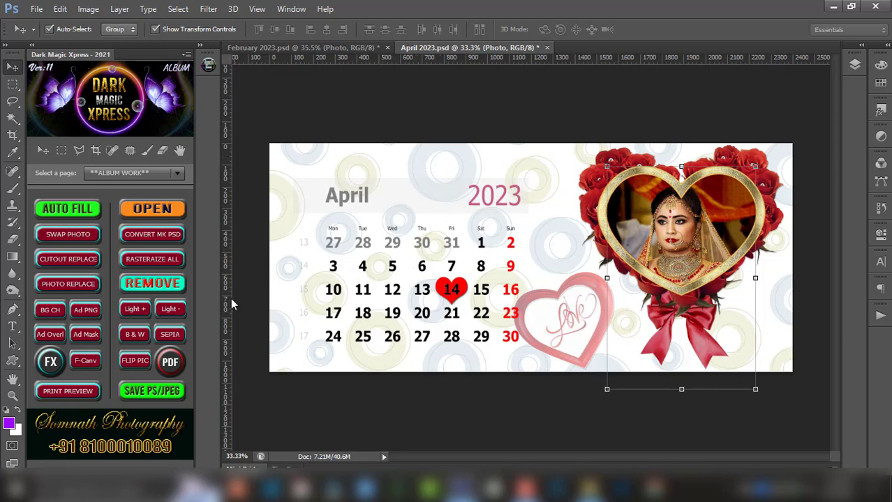
pyautogui.click(88, 364)
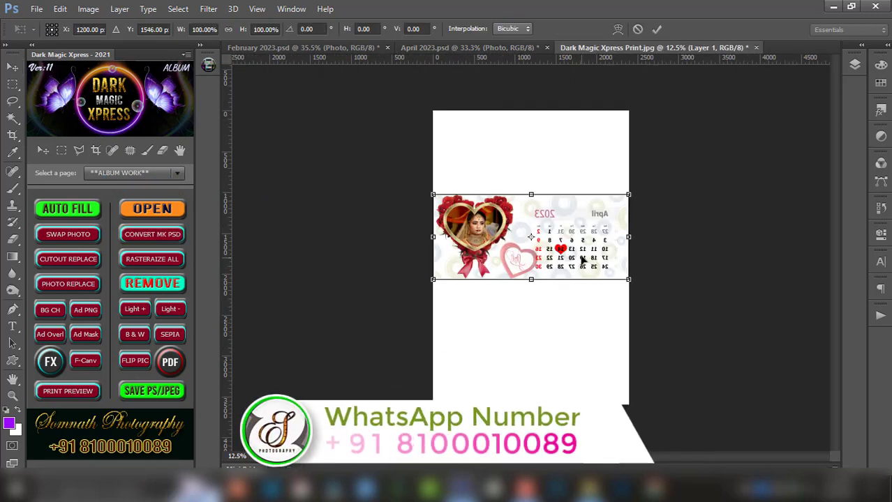
# Move the mirrored April calendar up near the top of the print sheet and commit.
pyautogui.moveTo(581, 252); pyautogui.dragTo(582, 180)
pyautogui.press('Return')
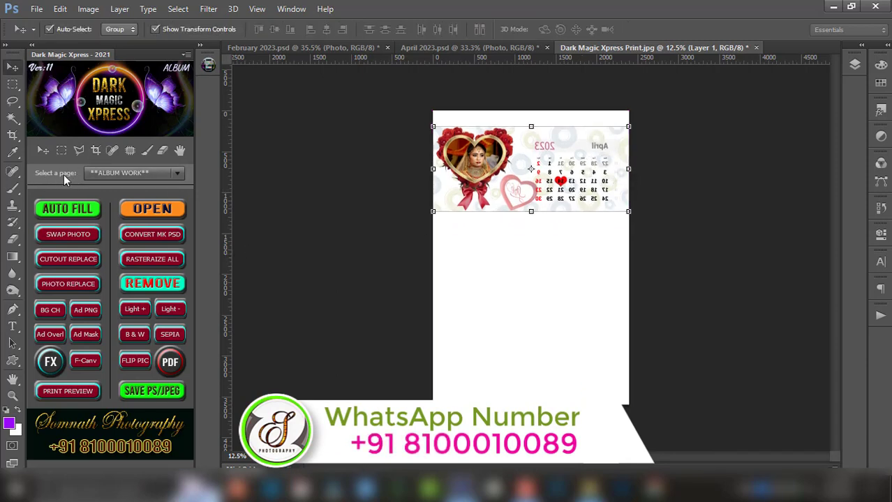
pyautogui.click(132, 173)
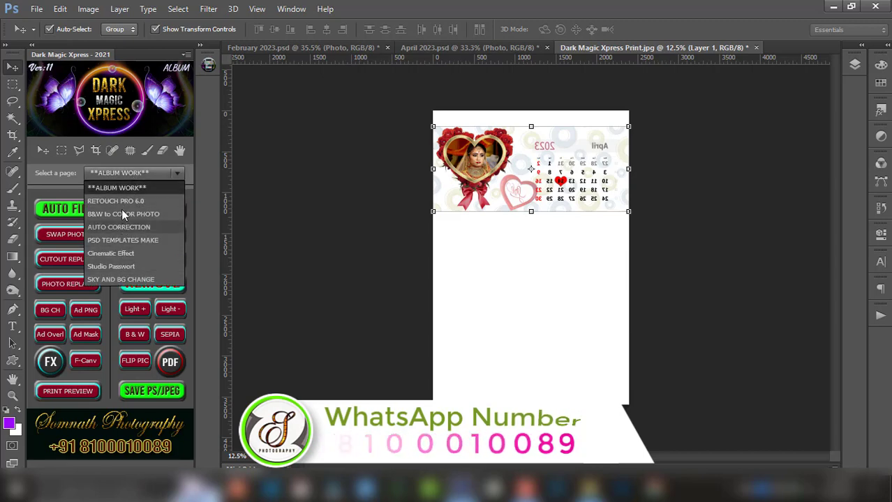
pyautogui.click(137, 173)
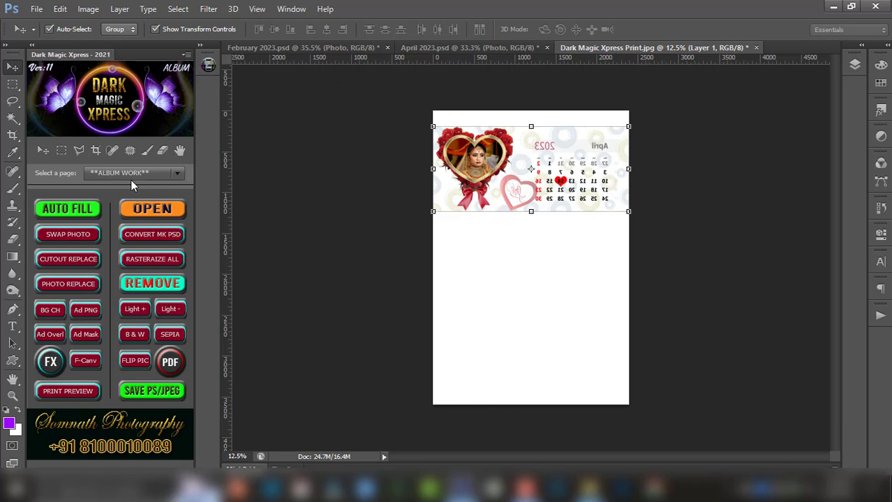
# Browse the panel pages B&W to COLOR PHOTO, SKY AND BG CHANGE and RETOUCH PRO 6.0.
pyautogui.click(151, 172)
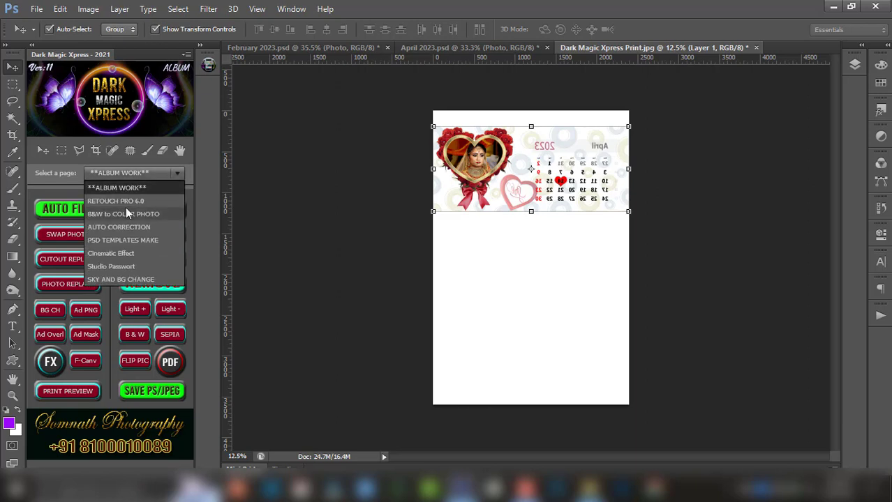
pyautogui.click(126, 211)
pyautogui.click(131, 173)
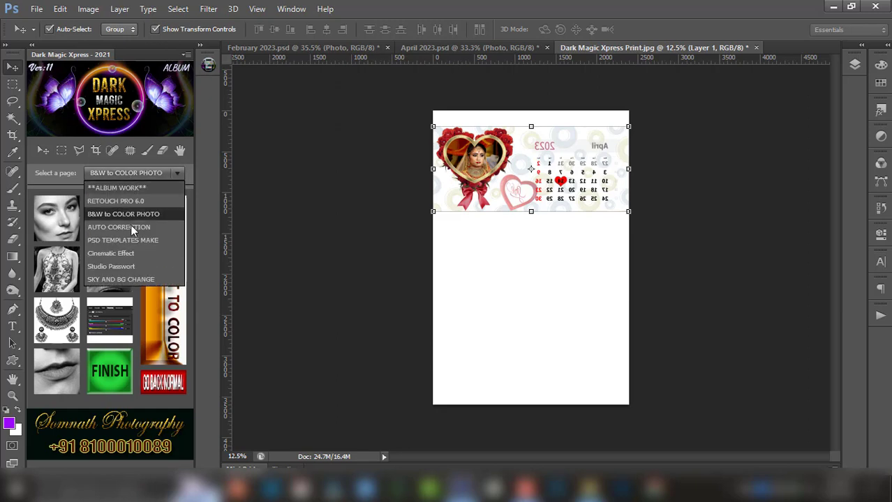
pyautogui.click(123, 280)
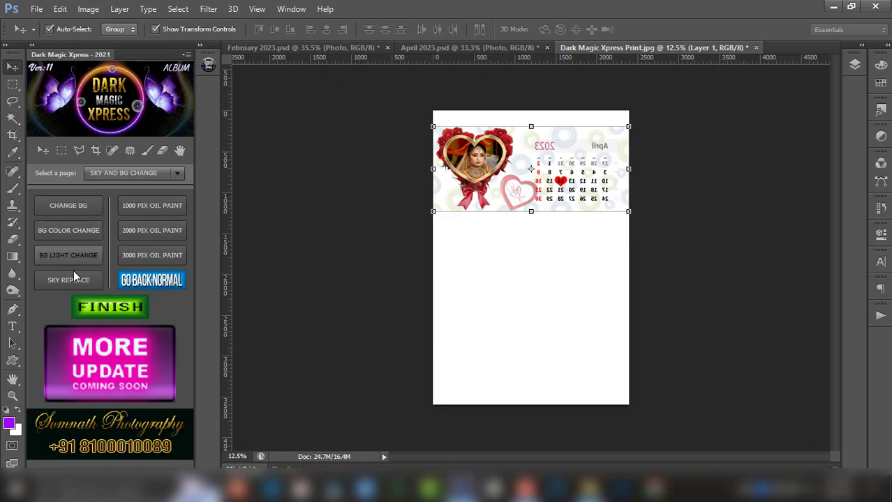
pyautogui.click(141, 176)
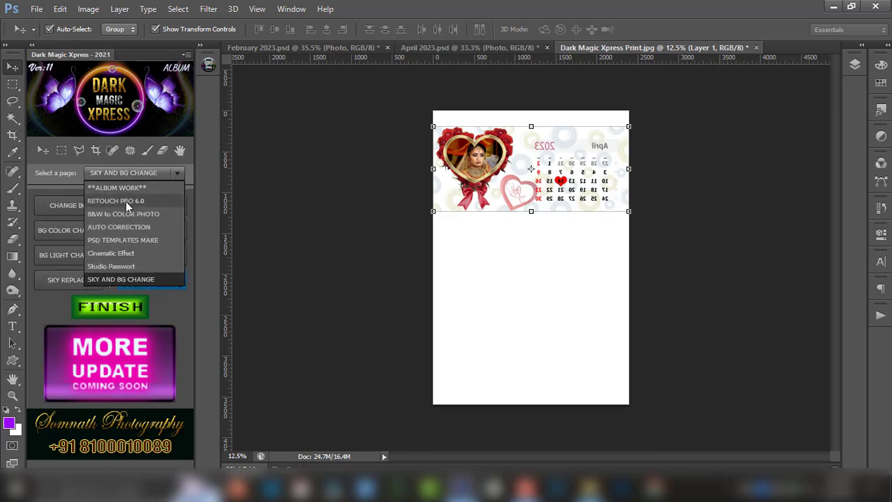
pyautogui.click(126, 202)
# Return the panel to ALBUM WORK and drag the April calendar flush to the top.
pyautogui.click(141, 174)
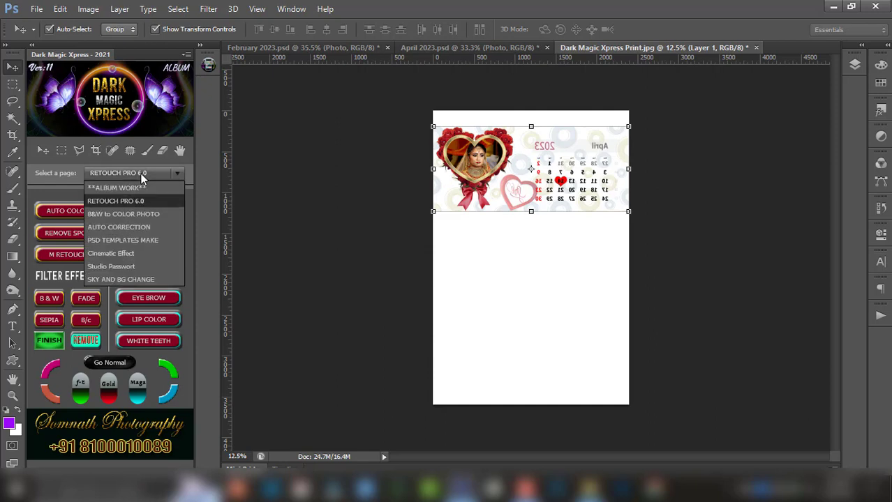
pyautogui.click(141, 174)
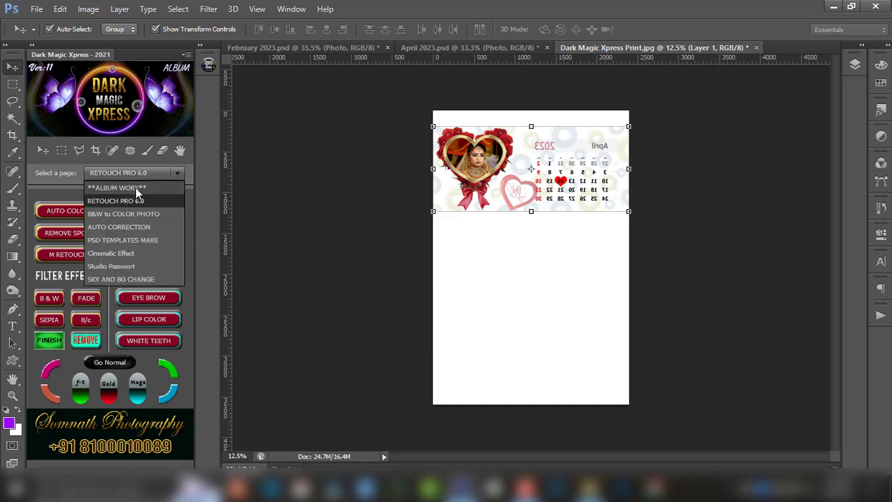
pyautogui.click(135, 188)
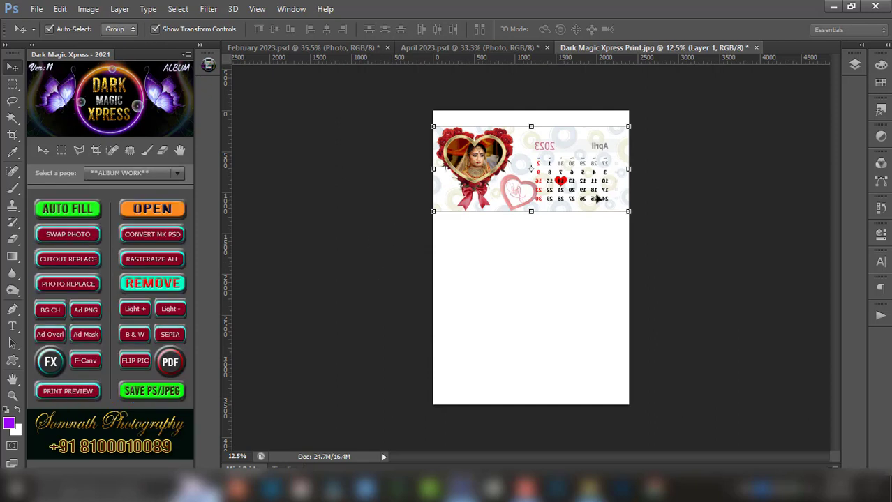
pyautogui.moveTo(596, 199); pyautogui.dragTo(551, 171)
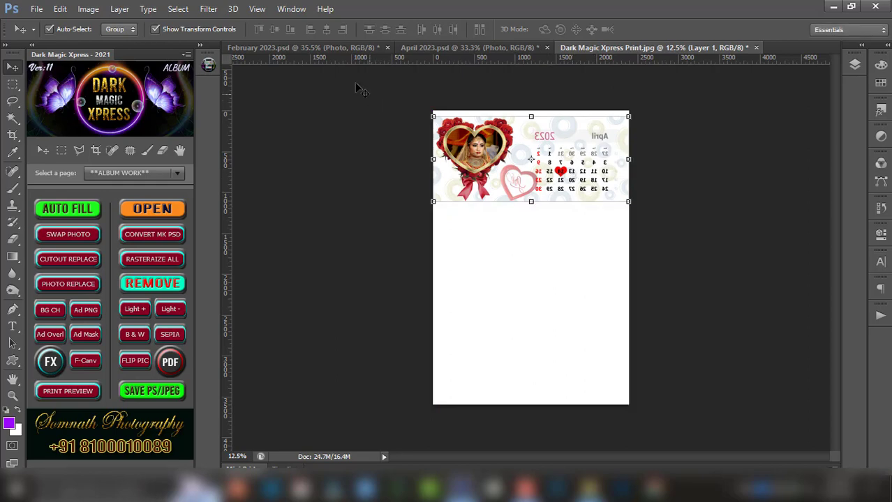
# Send a mirrored February 2023 calendar via F-Canv and place it beneath the April one.
pyautogui.click(326, 45)
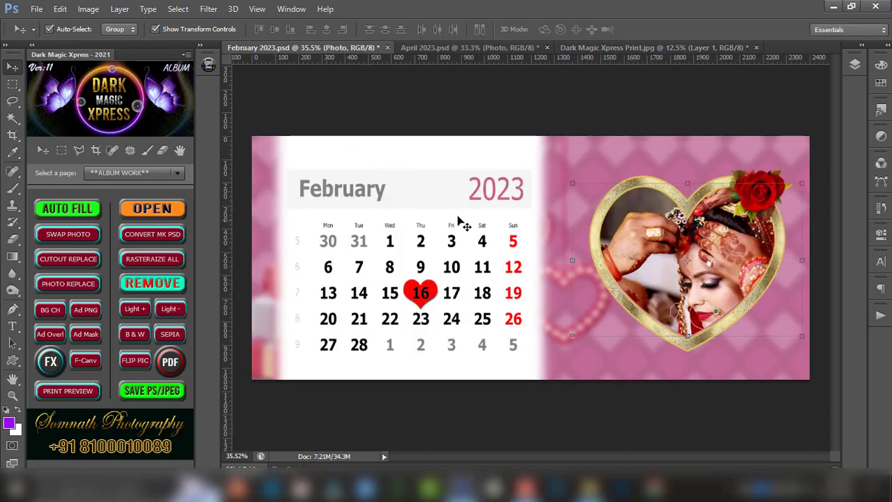
pyautogui.click(84, 361)
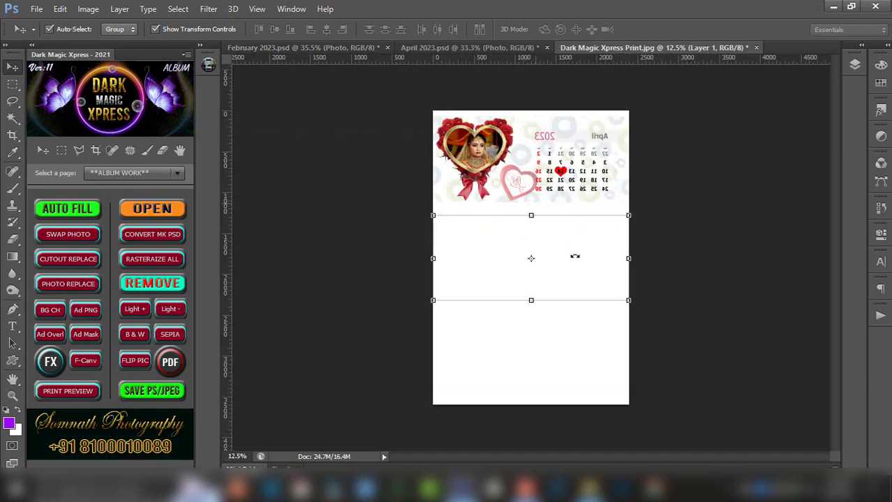
pyautogui.moveTo(583, 232); pyautogui.dragTo(584, 254)
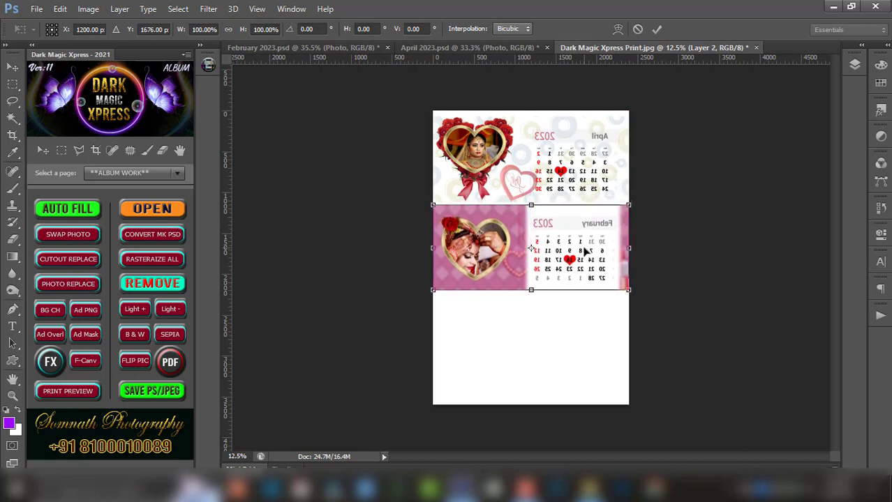
pyautogui.press('Return')
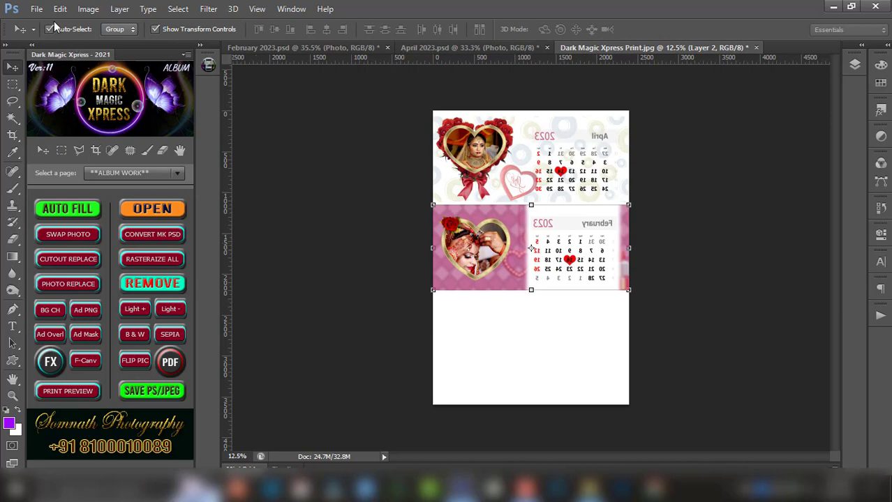
# Review the sheet's print and printer settings without printing, then close Dark Magic Xpress Print.jpg.
pyautogui.click(36, 8)
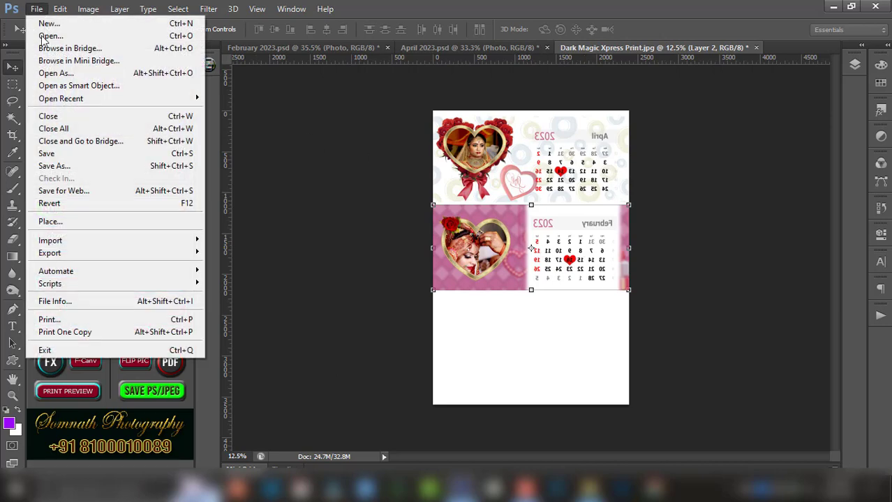
pyautogui.click(68, 321)
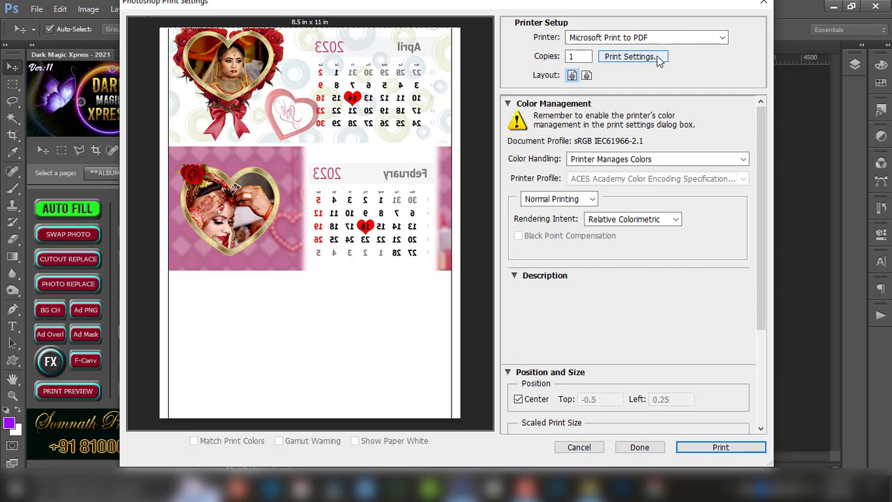
pyautogui.click(659, 60)
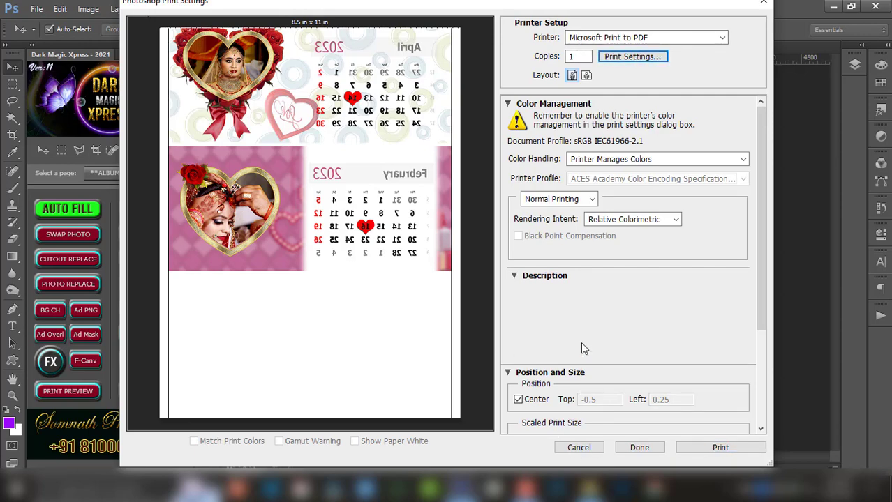
pyautogui.press('Escape')
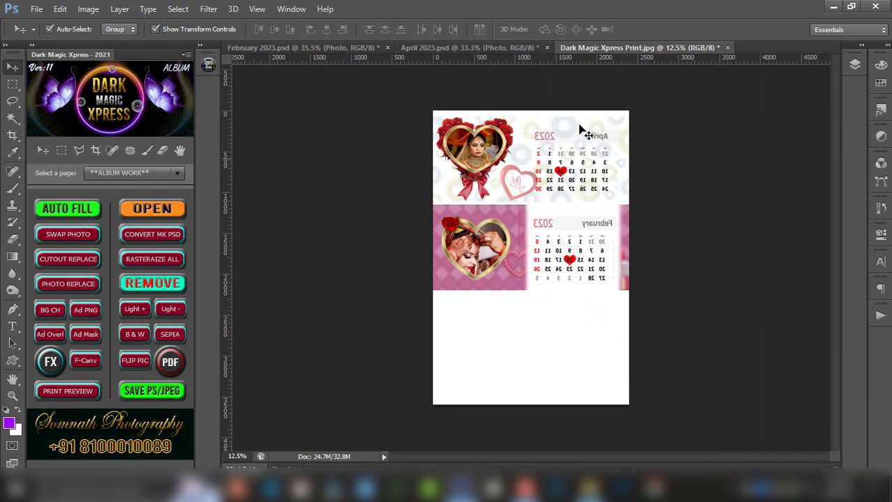
pyautogui.click(726, 50)
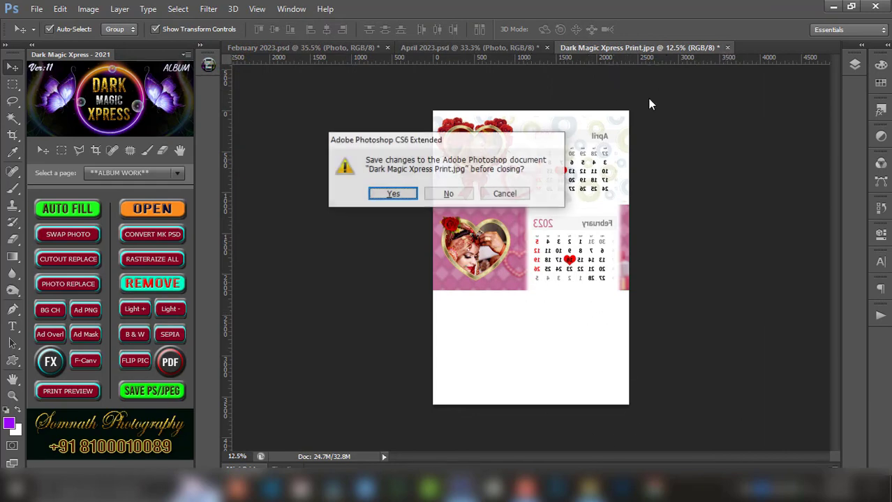
# Discard the print sheet's changes, then view the April 2023 and February 2023 mugs.
pyautogui.click(451, 193)
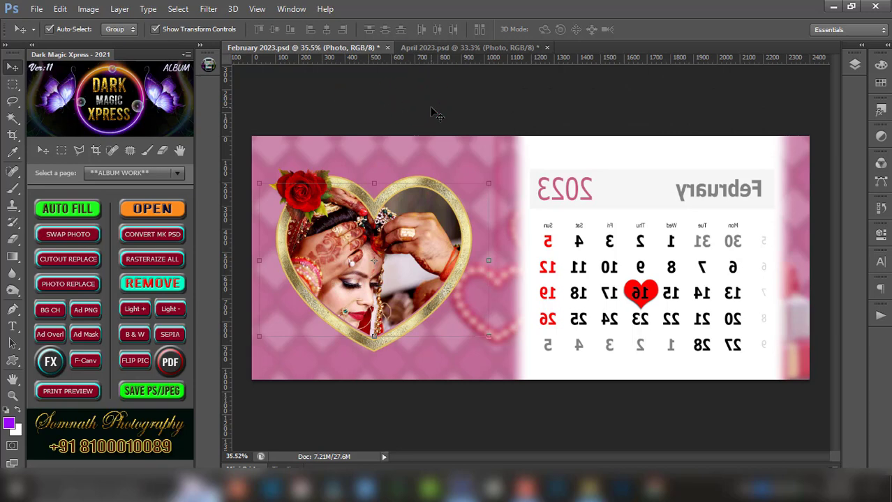
pyautogui.click(459, 47)
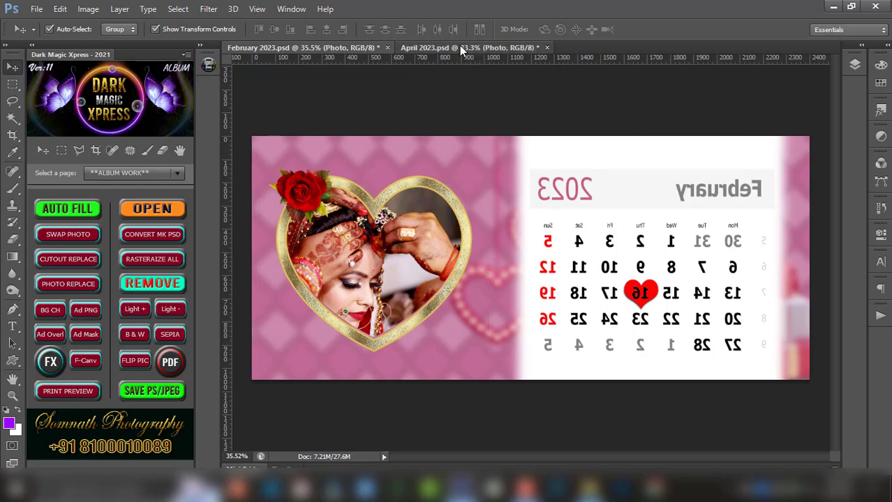
pyautogui.click(346, 49)
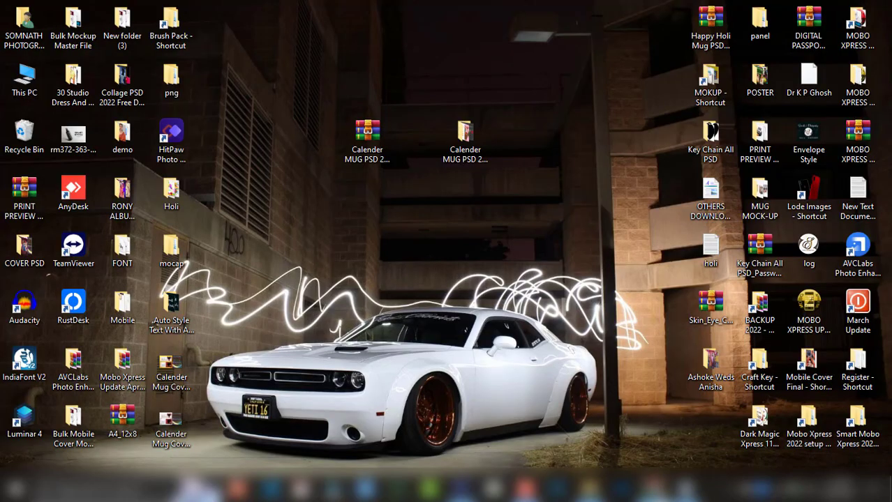
# Scroll through the Calendar MUG PSD 2023 post, collapsing the bottom ad and highlighting its title.
pyautogui.scroll(-2, 49, 383)
pyautogui.scroll(-1, 50, 383)
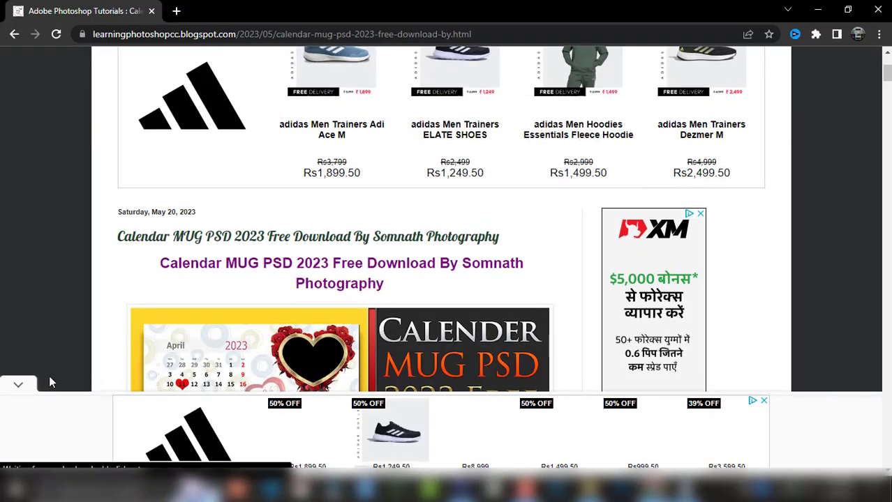
pyautogui.click(18, 385)
pyautogui.scroll(-3, 402, 244)
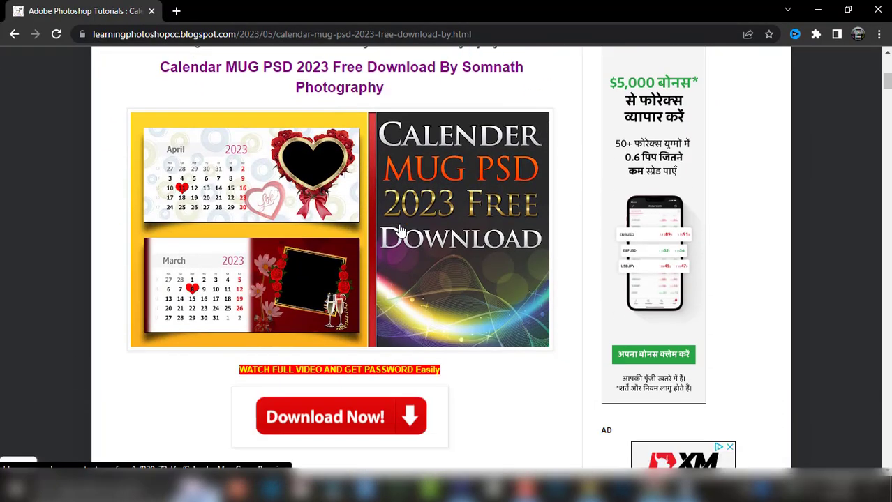
pyautogui.moveTo(161, 68); pyautogui.dragTo(516, 67)
pyautogui.scroll(-2, 418, 144)
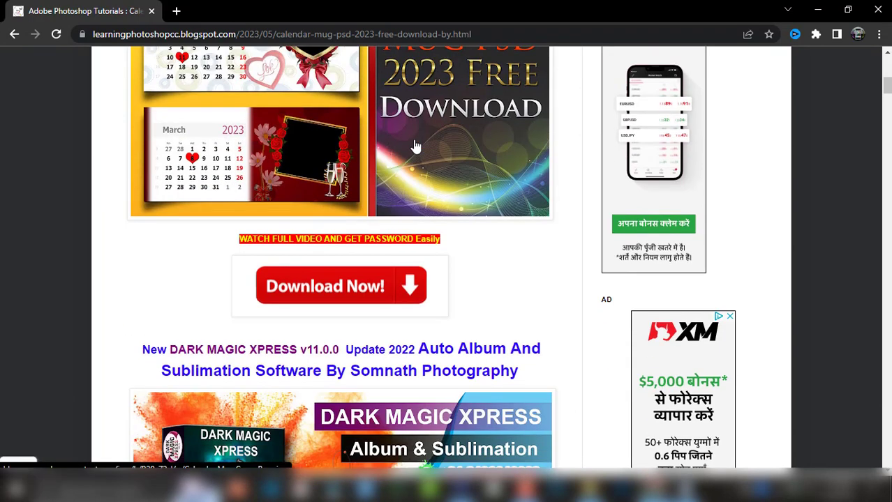
pyautogui.scroll(1, 500, 243)
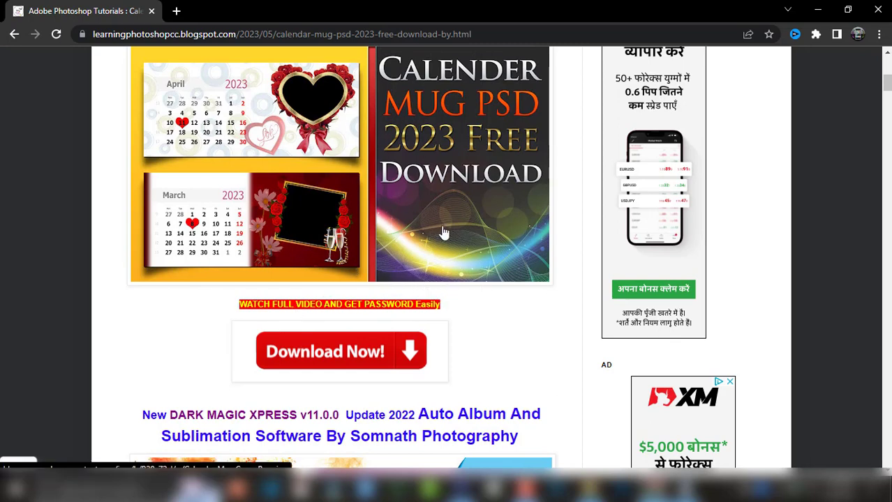
pyautogui.scroll(-1, 441, 229)
pyautogui.scroll(-1, 442, 229)
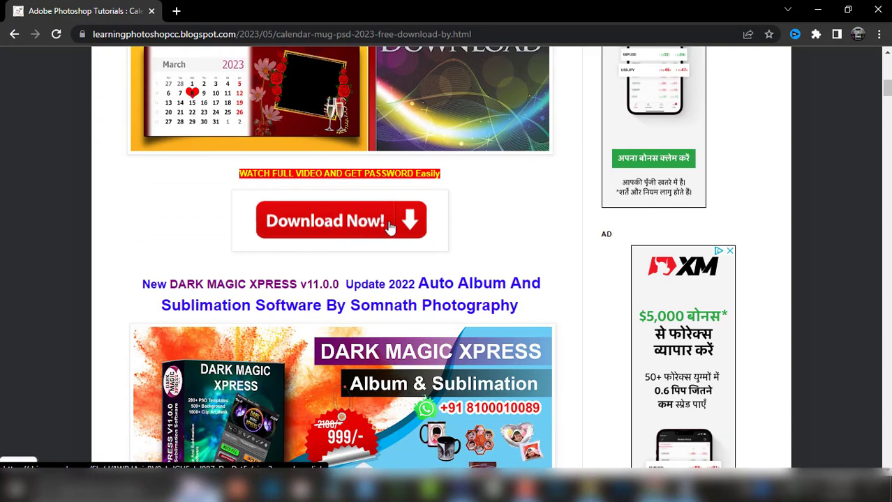
pyautogui.scroll(2, 418, 231)
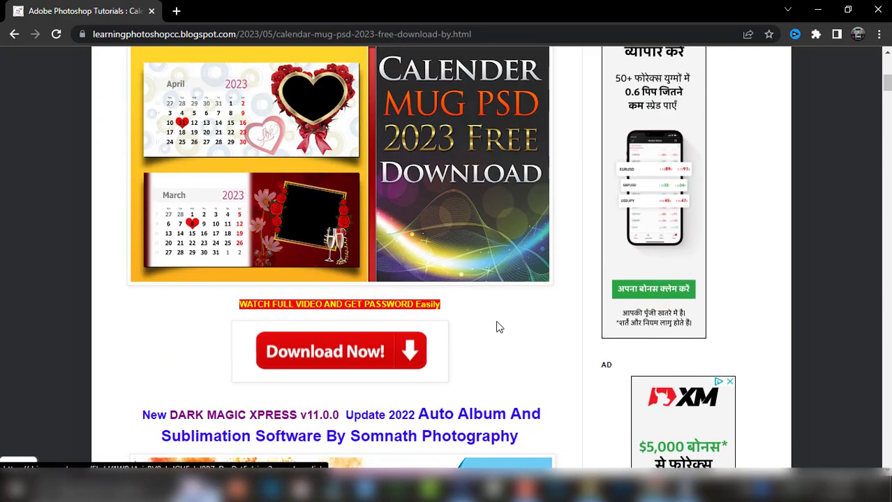
pyautogui.scroll(-2, 496, 327)
# Open the calendar mug PSD Drive download, close that tab, and return to the post.
pyautogui.click(361, 221)
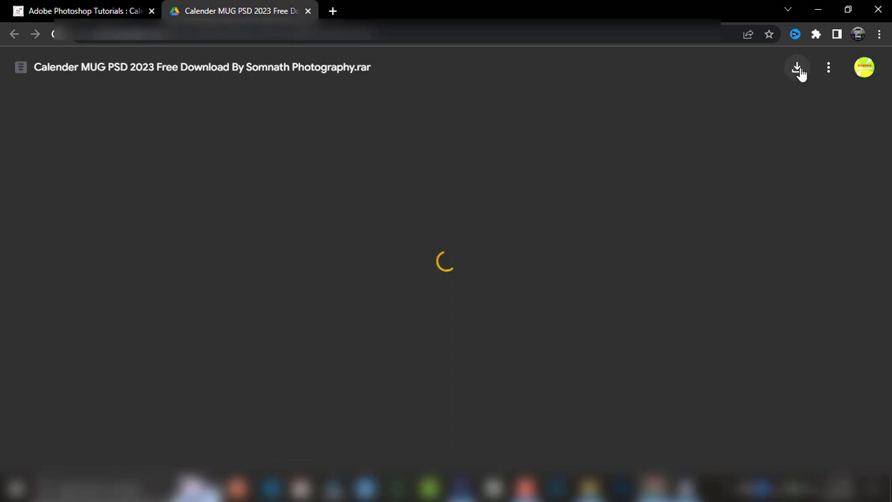
pyautogui.click(307, 12)
pyautogui.scroll(-3, 451, 209)
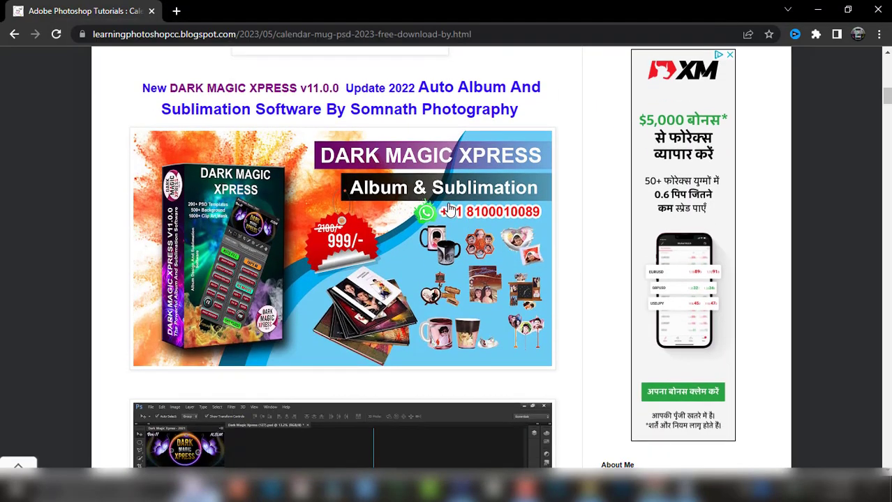
# Scroll down to the Dark Magic Xpress features and highlight the SOFTWARE Requirement text.
pyautogui.scroll(-4, 450, 209)
pyautogui.scroll(-4, 402, 225)
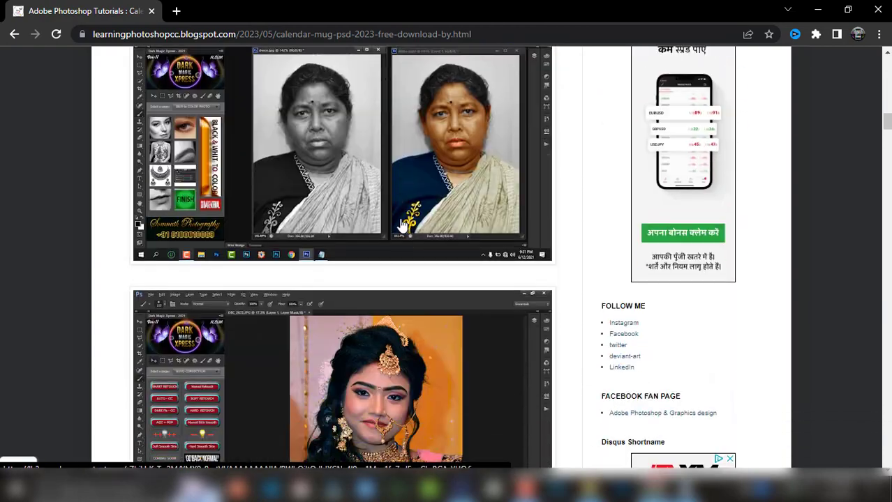
pyautogui.scroll(-5, 402, 225)
pyautogui.scroll(-5, 403, 225)
pyautogui.scroll(-3, 366, 261)
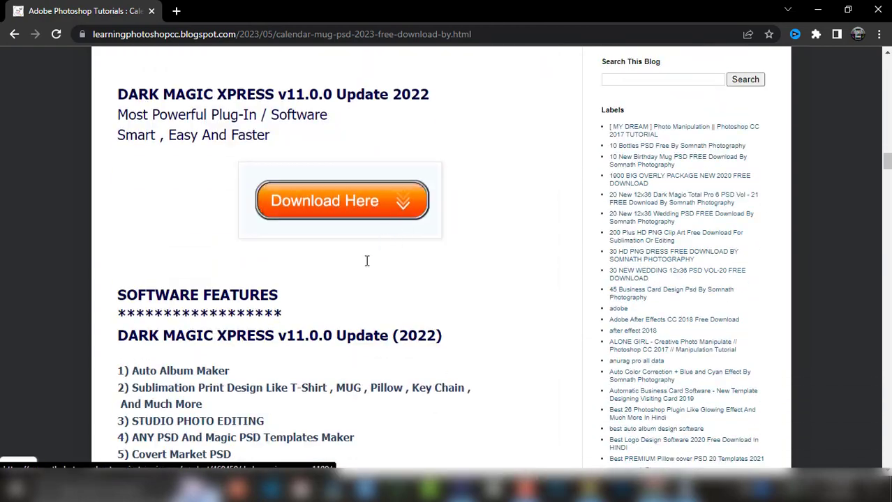
pyautogui.scroll(-2, 367, 261)
pyautogui.scroll(2, 362, 244)
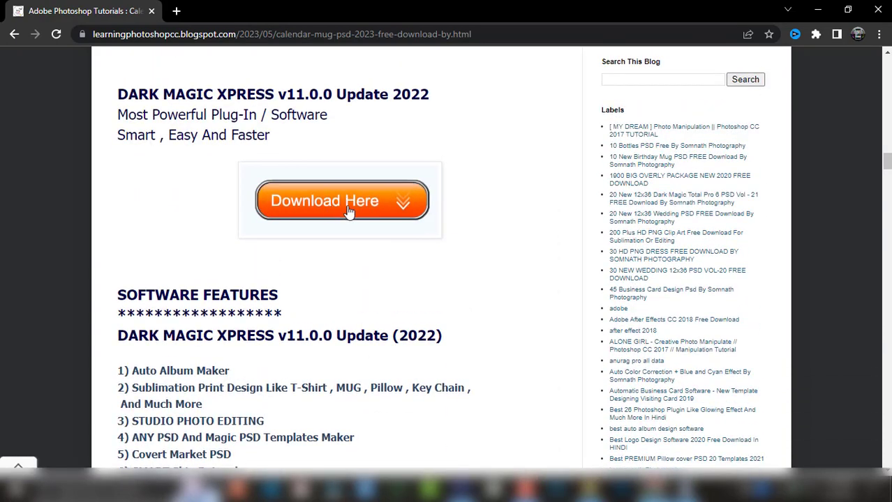
pyautogui.scroll(-1, 391, 279)
pyautogui.scroll(-2, 363, 272)
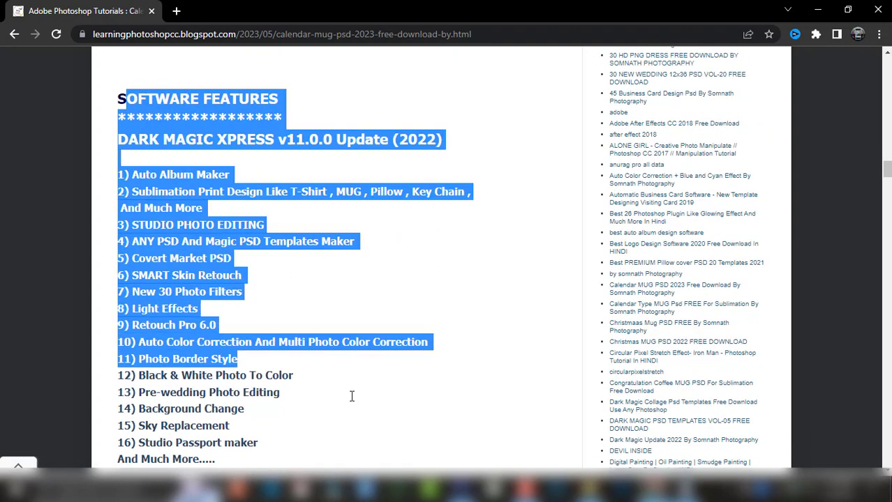
pyautogui.moveTo(124, 102); pyautogui.dragTo(356, 422)
pyautogui.scroll(-3, 398, 314)
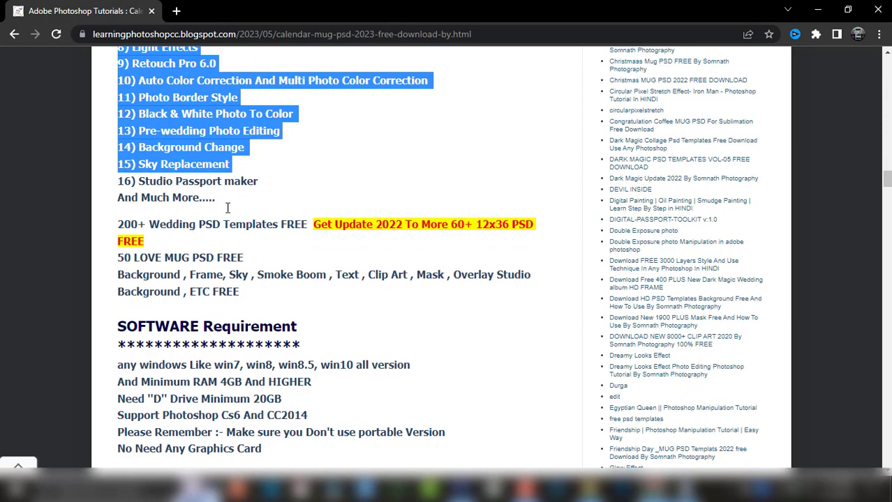
pyautogui.scroll(-1, 349, 258)
pyautogui.scroll(-2, 321, 266)
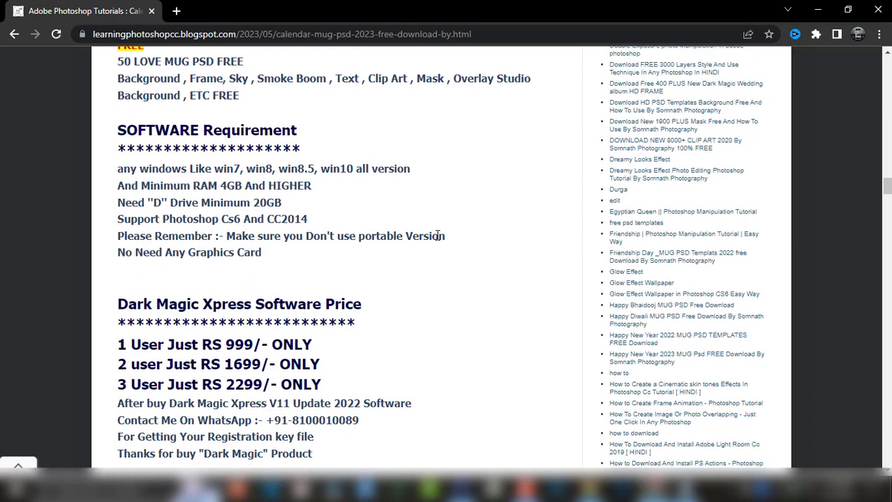
pyautogui.moveTo(282, 263)
pyautogui.mouseDown()
pyautogui.moveTo(102, 126)
pyautogui.moveTo(115, 137)
pyautogui.mouseUp()
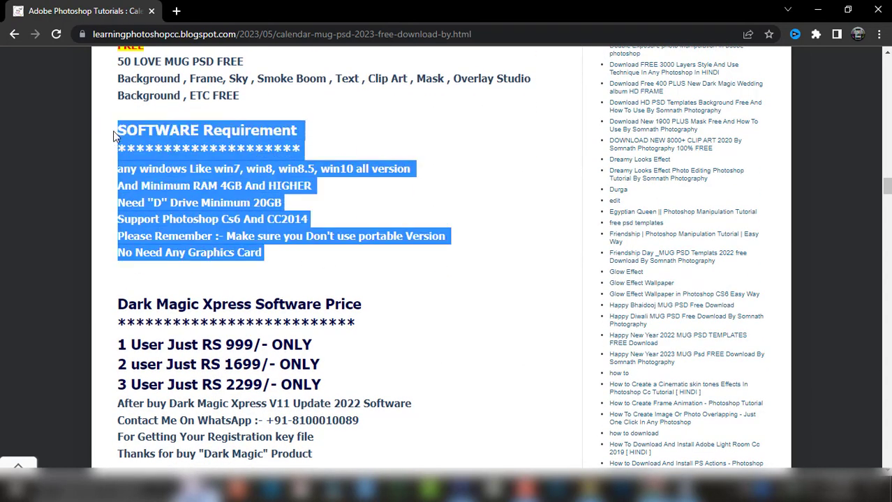
pyautogui.click(323, 267)
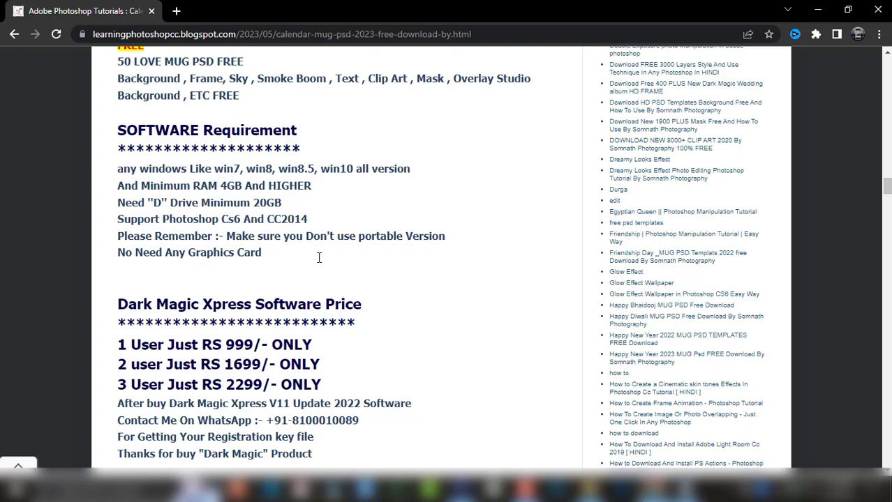
# Browse the pricing section, then scroll back up to the post's title.
pyautogui.scroll(-2, 319, 258)
pyautogui.scroll(-3, 362, 259)
pyautogui.scroll(-2, 389, 202)
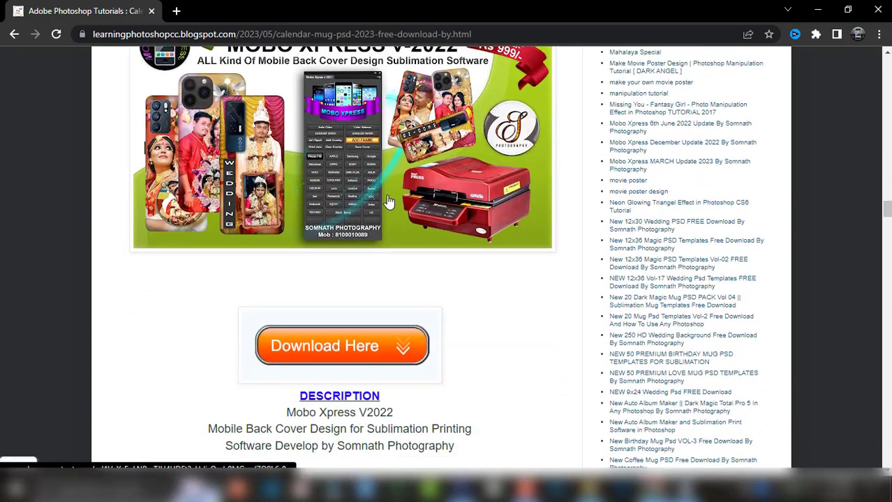
pyautogui.scroll(2, 389, 203)
pyautogui.scroll(-3, 416, 250)
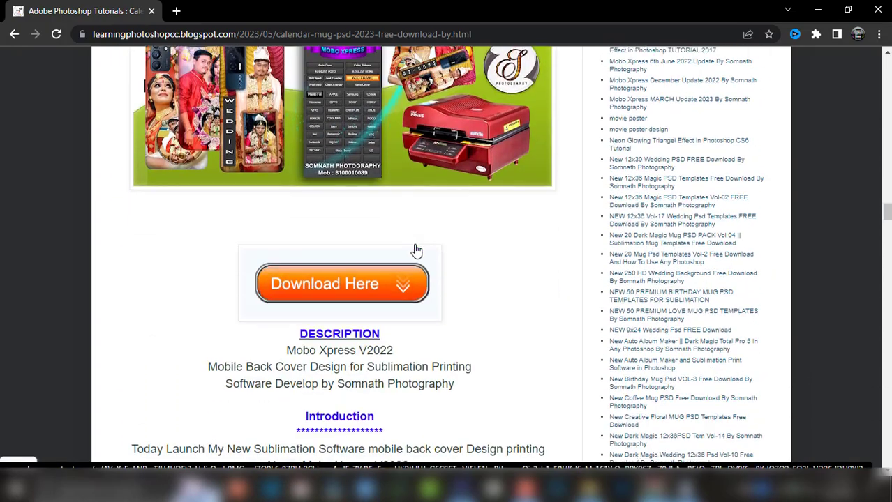
pyautogui.scroll(2, 416, 250)
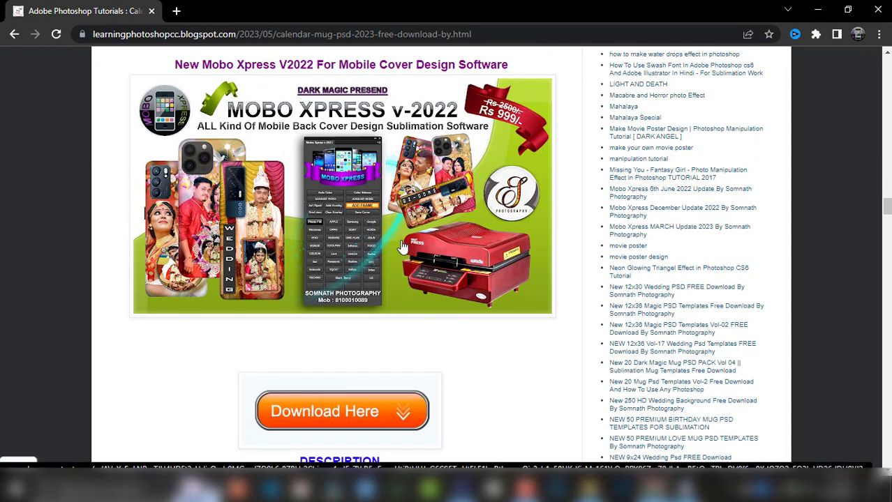
pyautogui.scroll(-2, 403, 246)
pyautogui.scroll(-3, 402, 246)
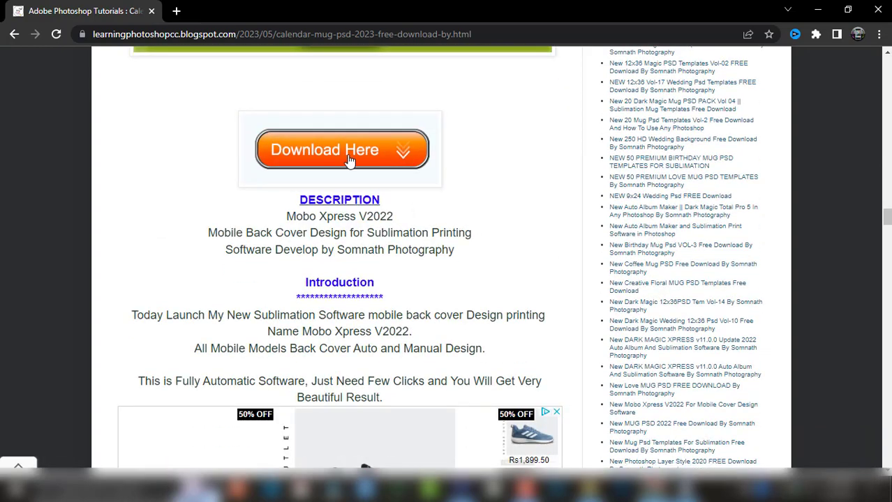
pyautogui.scroll(10, 487, 258)
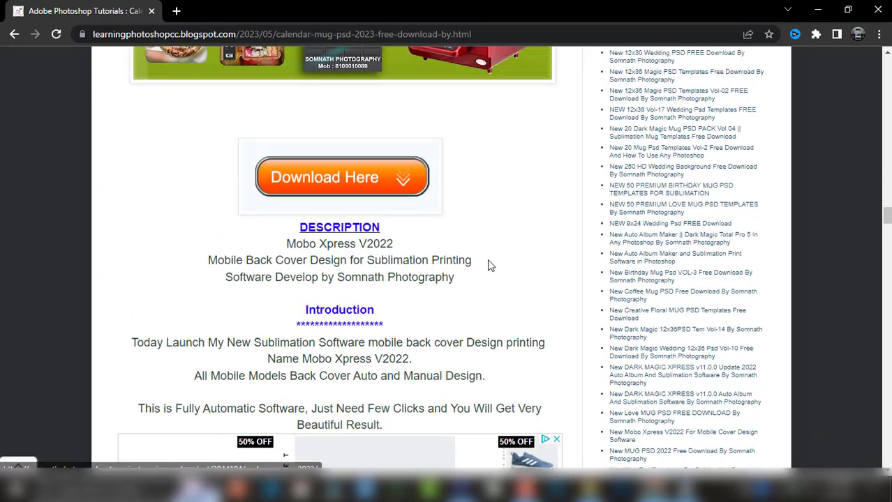
pyautogui.scroll(5, 605, 275)
pyautogui.scroll(7, 640, 130)
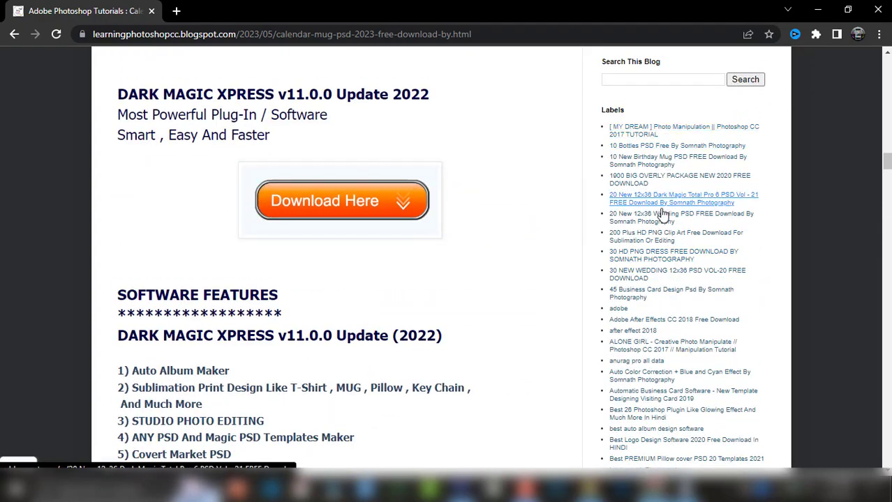
pyautogui.scroll(-3, 653, 300)
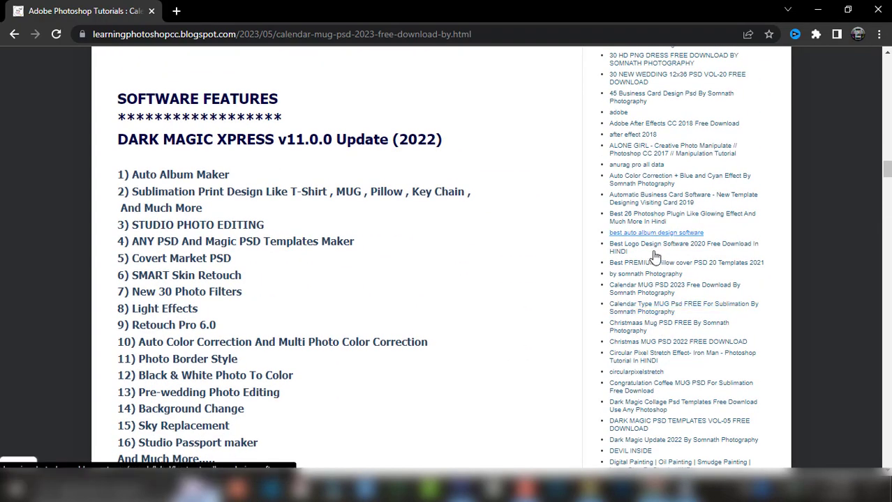
pyautogui.scroll(-3, 647, 332)
pyautogui.scroll(-1, 650, 338)
pyautogui.scroll(-3, 654, 346)
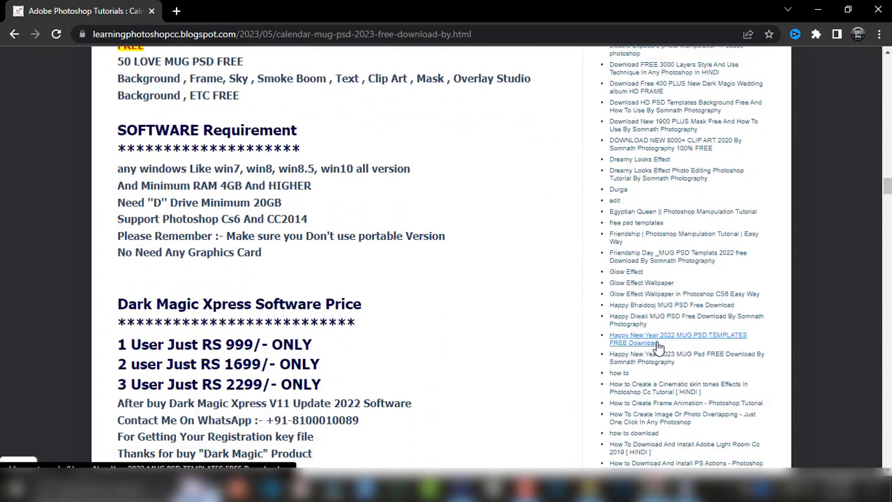
pyautogui.scroll(-2, 660, 354)
pyautogui.scroll(-2, 661, 352)
pyautogui.scroll(-3, 660, 352)
pyautogui.scroll(-4, 661, 352)
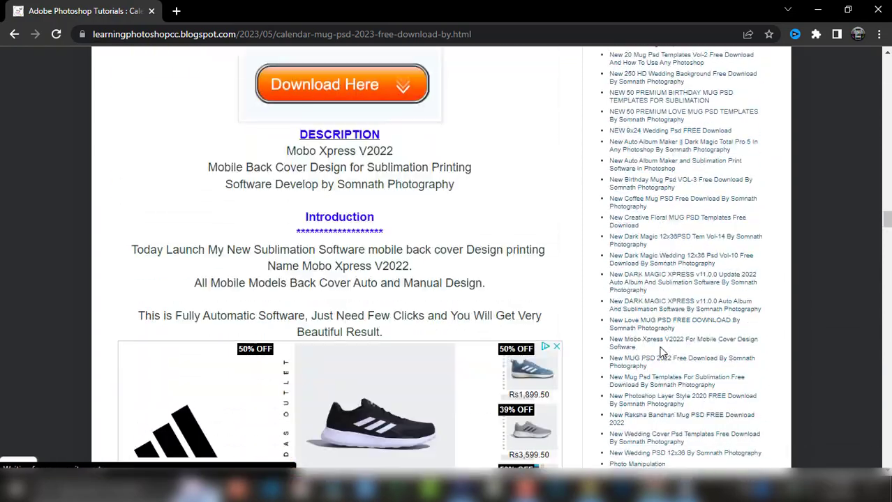
pyautogui.scroll(8, 662, 328)
pyautogui.scroll(6, 670, 307)
pyautogui.scroll(8, 614, 279)
pyautogui.scroll(5, 566, 255)
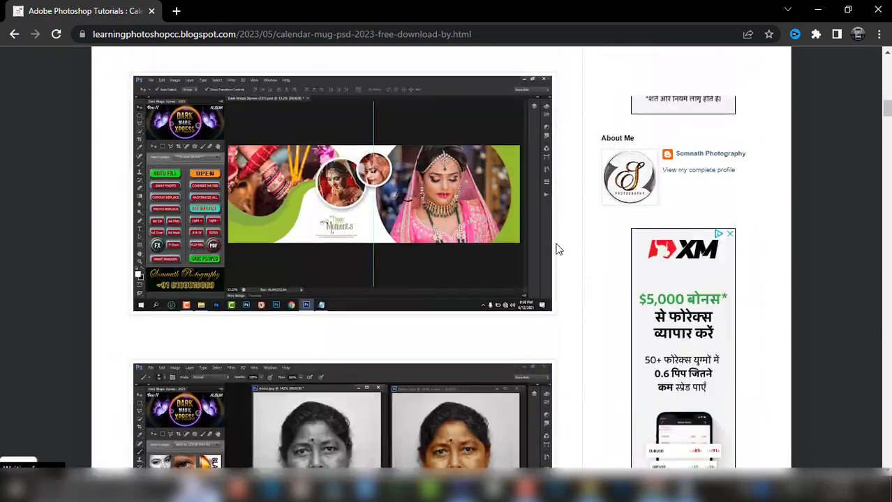
pyautogui.scroll(6, 562, 237)
pyautogui.scroll(8, 567, 220)
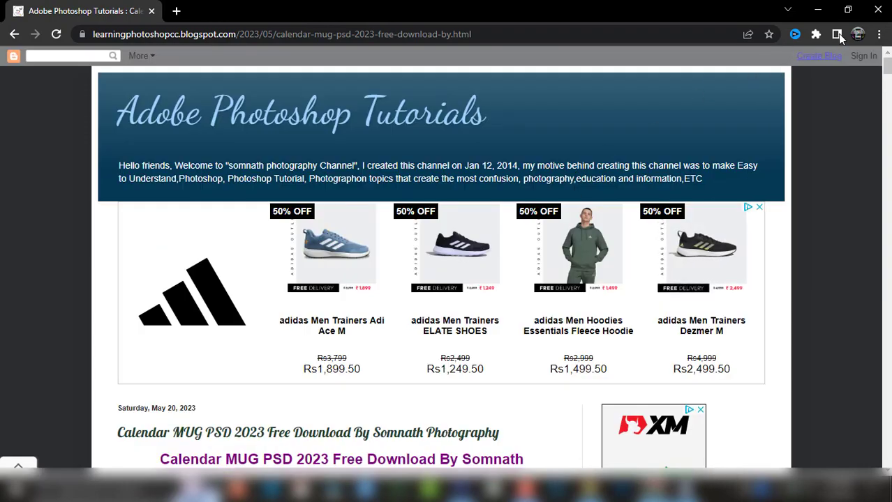
# Close Chrome, open the Calender MUG PSD 2023 folder and launch the DARK MAGIC PRODUCTS link.
pyautogui.click(879, 10)
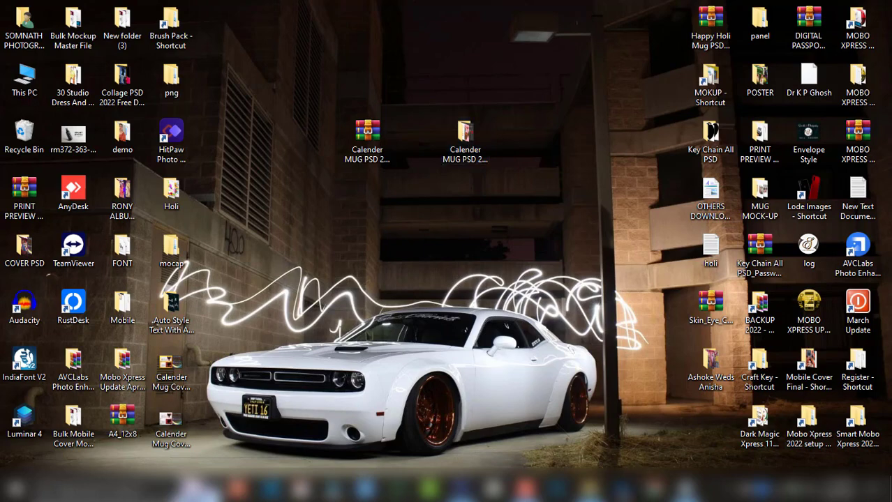
pyautogui.doubleClick(465, 134)
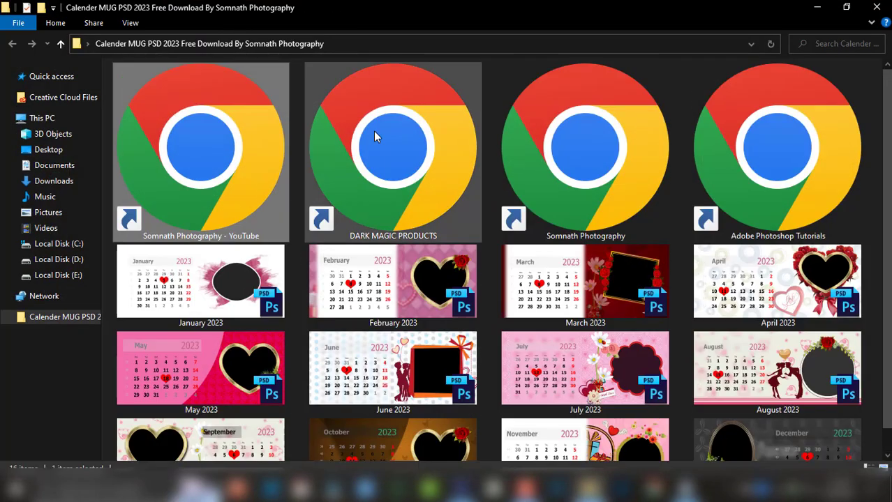
pyautogui.click(776, 181)
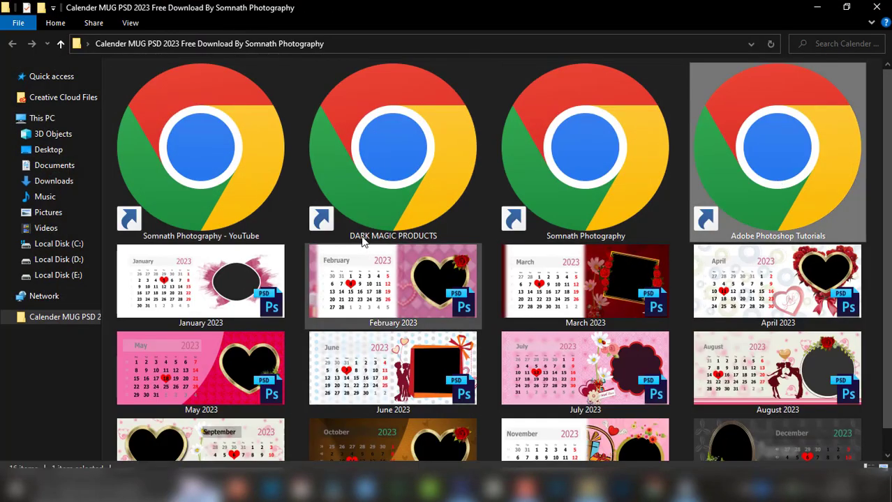
pyautogui.click(414, 167)
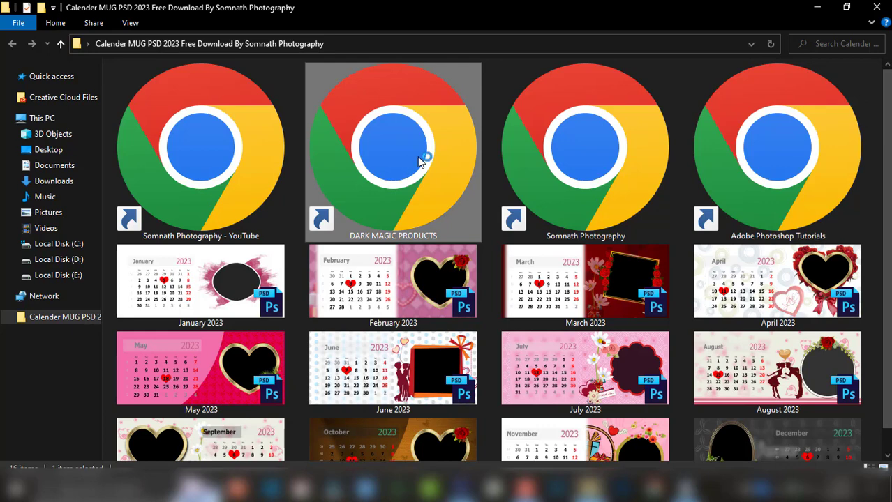
pyautogui.doubleClick(437, 228)
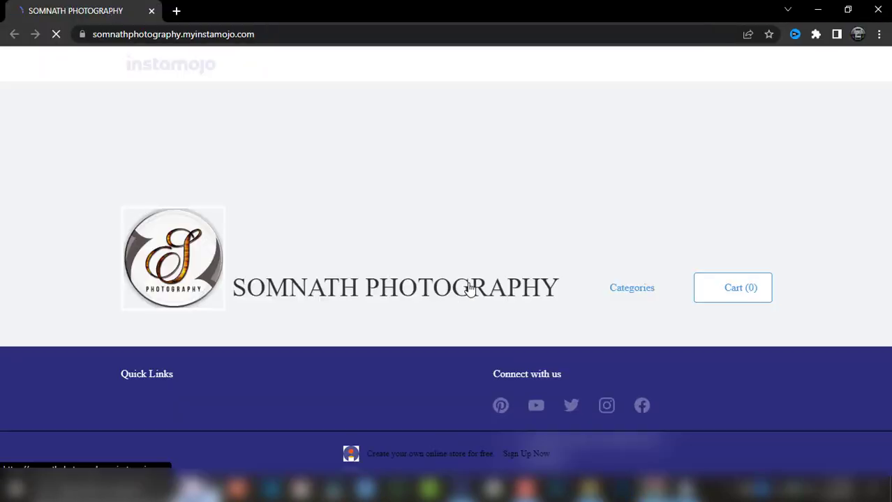
# Scroll through the Somnath Photography store's PSD and plugin listings to the footer and back up.
pyautogui.scroll(-3, 422, 259)
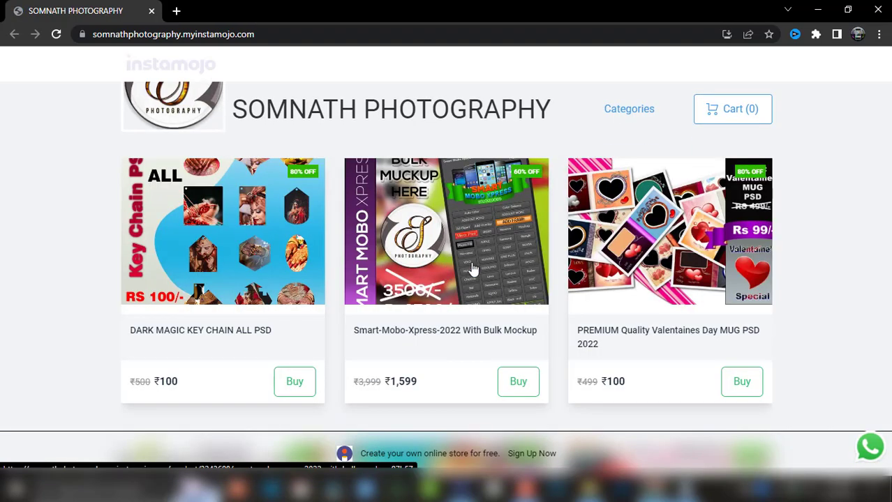
pyautogui.scroll(-2, 447, 286)
pyautogui.scroll(-3, 412, 299)
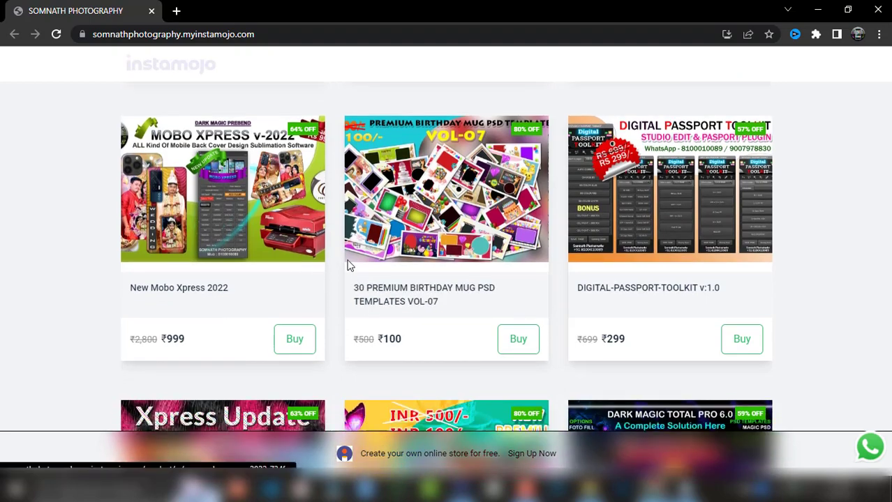
pyautogui.scroll(-2, 348, 266)
pyautogui.scroll(-3, 343, 292)
pyautogui.scroll(3, 643, 170)
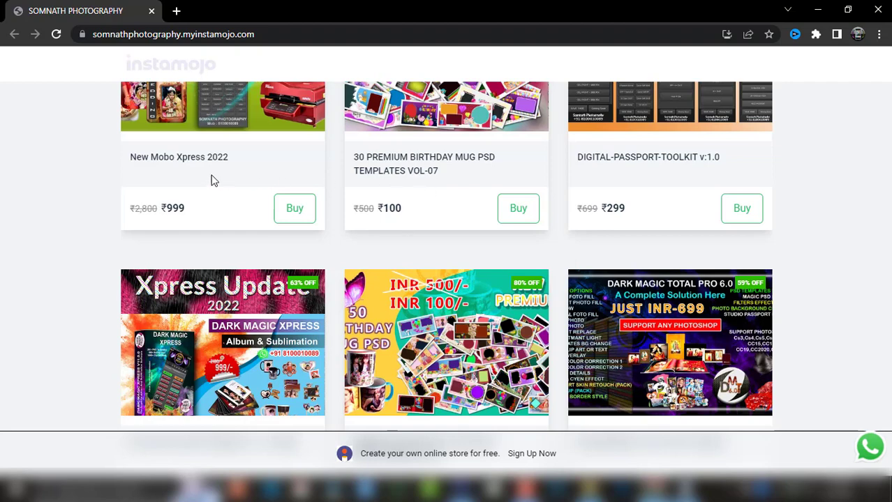
pyautogui.scroll(2, 474, 196)
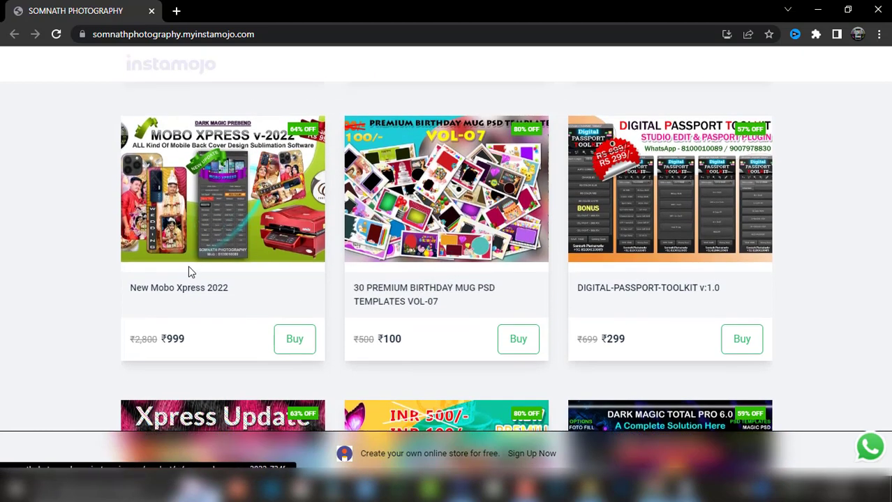
pyautogui.scroll(-2, 210, 238)
pyautogui.scroll(2, 217, 209)
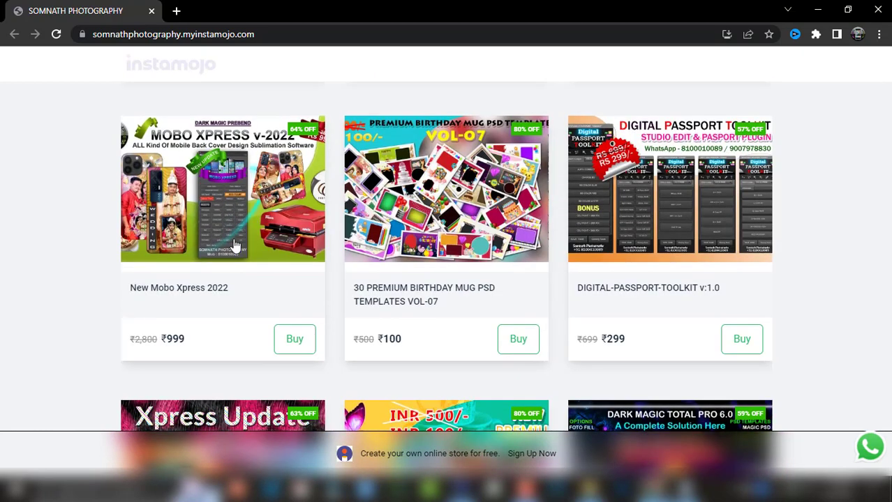
pyautogui.scroll(-4, 265, 266)
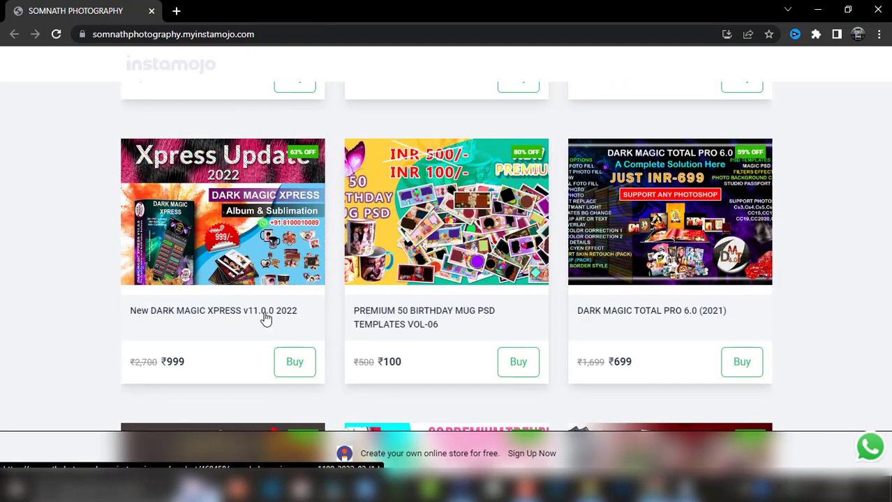
pyautogui.scroll(-2, 261, 363)
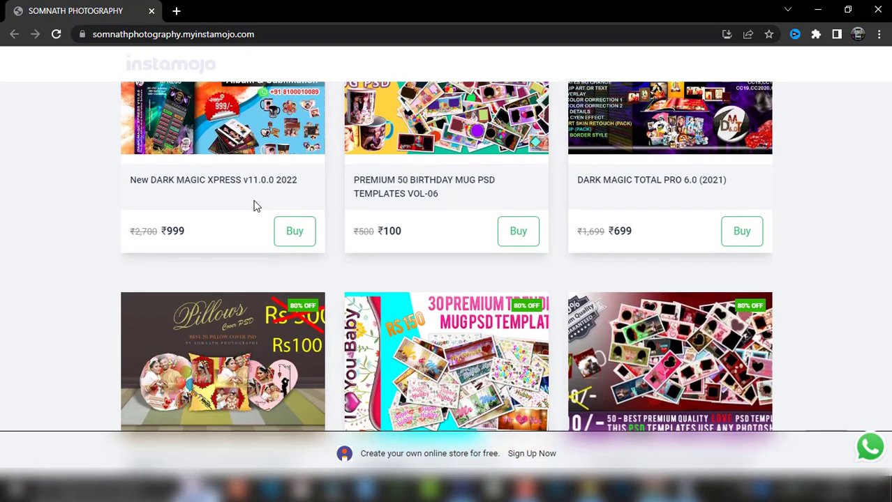
pyautogui.scroll(-3, 419, 279)
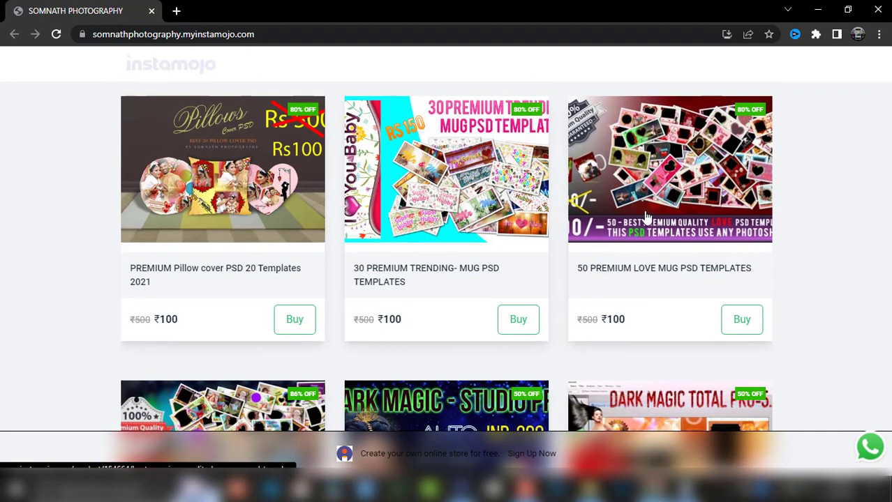
pyautogui.scroll(-4, 422, 281)
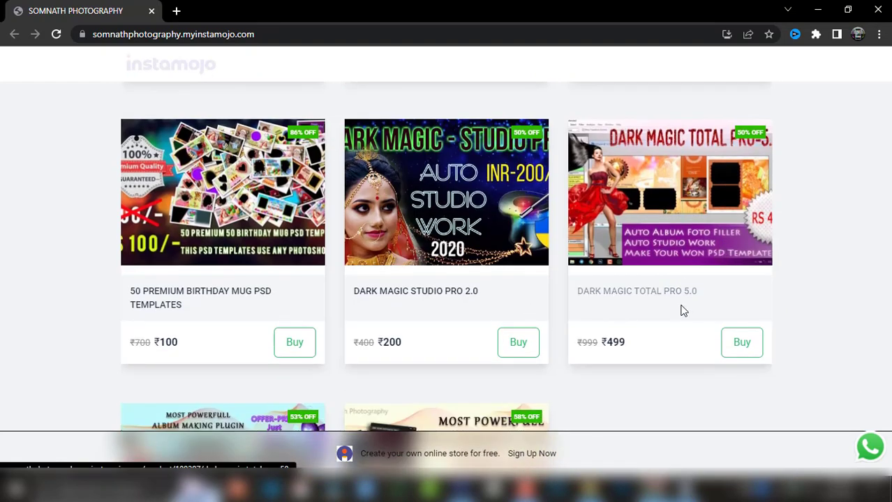
pyautogui.scroll(-3, 664, 284)
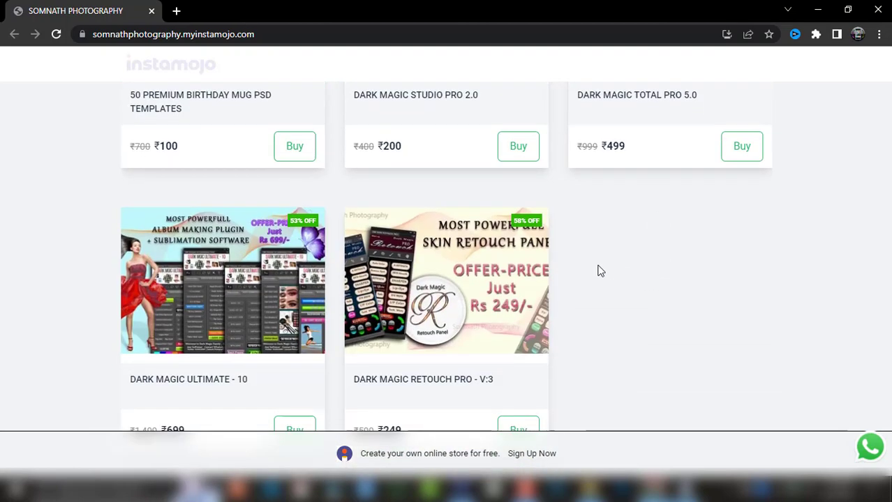
pyautogui.scroll(-3, 345, 357)
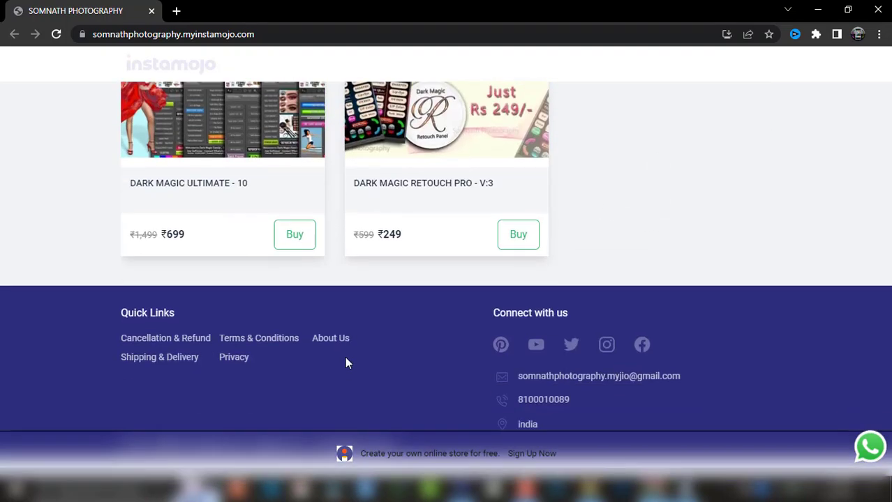
pyautogui.scroll(7, 506, 310)
pyautogui.scroll(4, 505, 311)
pyautogui.scroll(4, 510, 307)
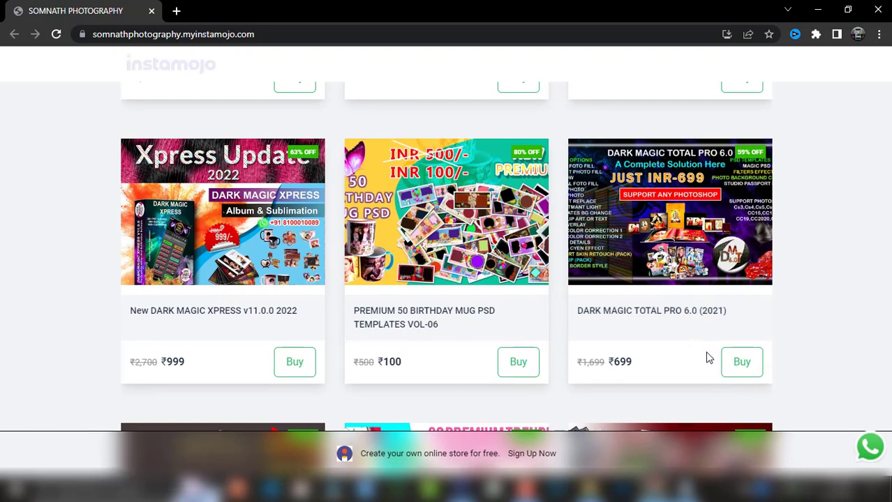
pyautogui.scroll(7, 646, 297)
pyautogui.scroll(5, 645, 295)
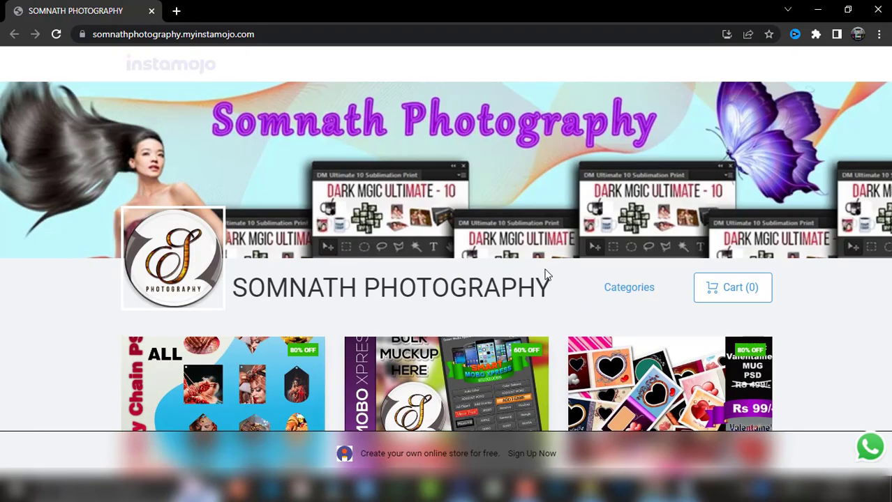
# Close the store browser and the calendar mug folder, then refresh the desktop.
pyautogui.click(880, 16)
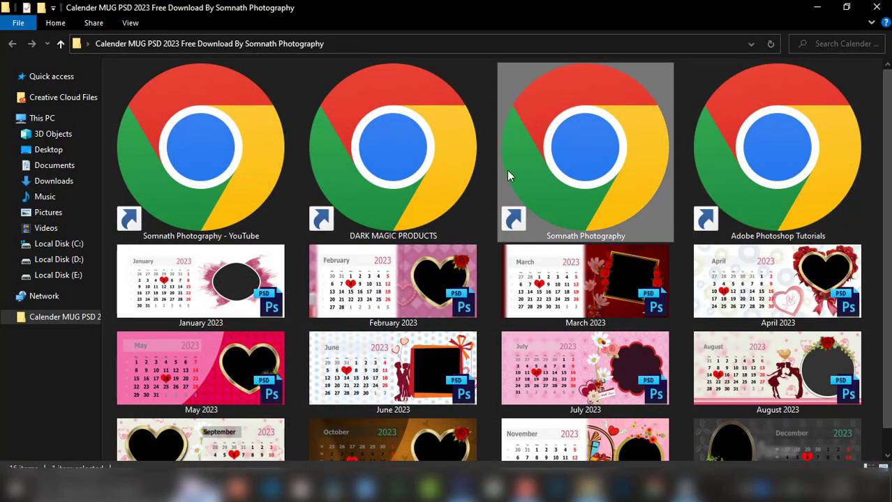
pyautogui.click(227, 161)
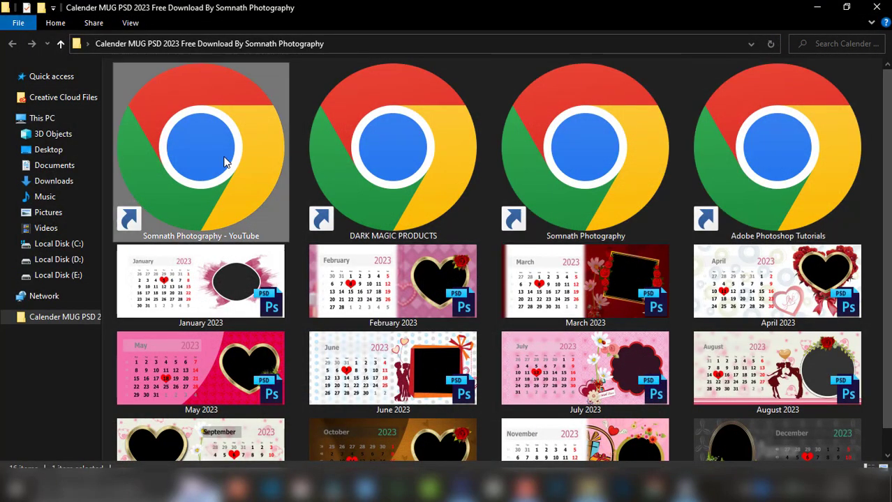
pyautogui.click(877, 8)
pyautogui.rightClick(569, 171)
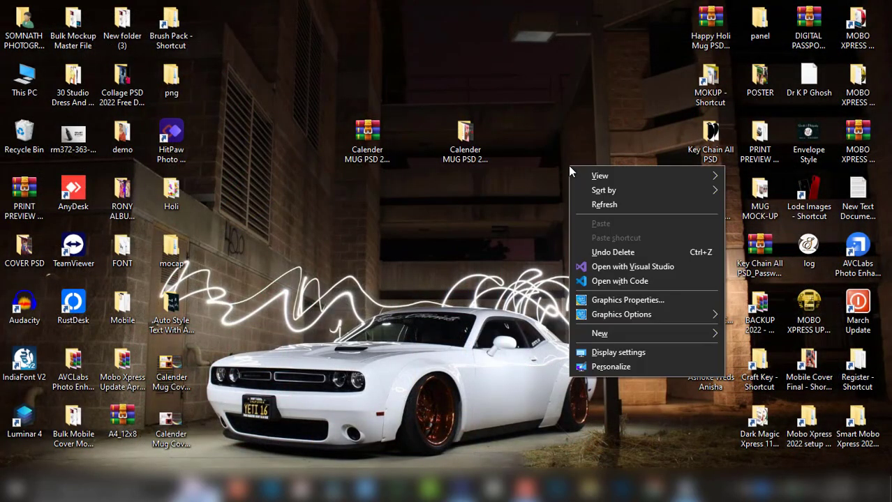
pyautogui.click(587, 205)
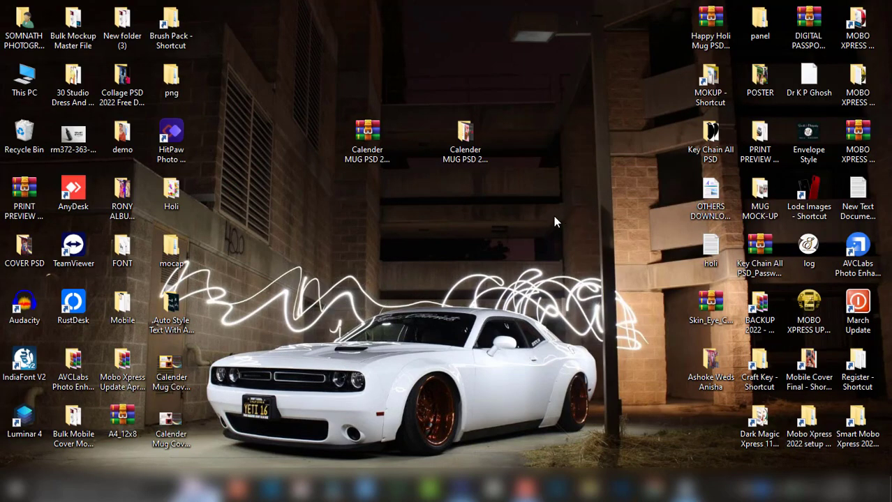
# Briefly reopen the calendar mug folder, close it again, and refresh the desktop once more.
pyautogui.doubleClick(475, 143)
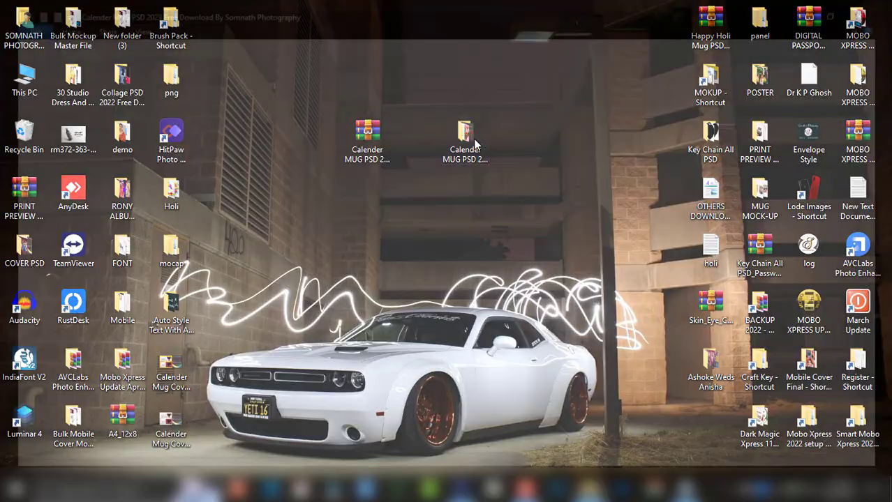
pyautogui.scroll(-5, 467, 300)
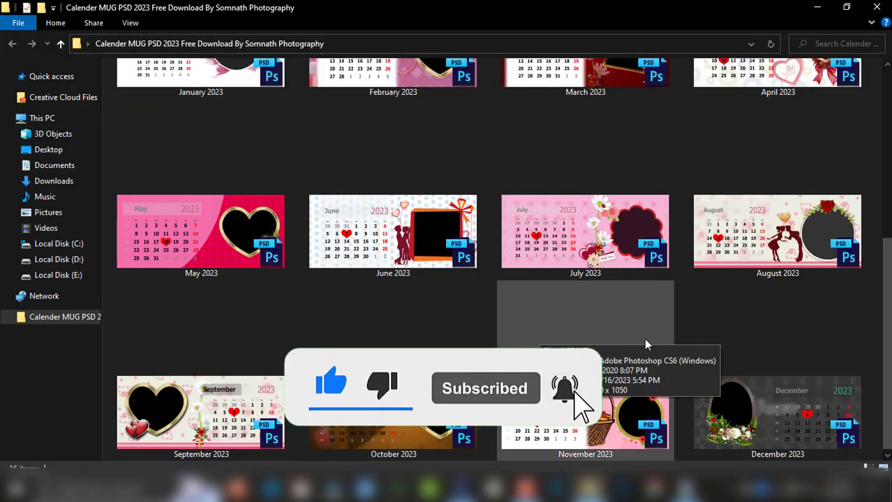
pyautogui.click(876, 8)
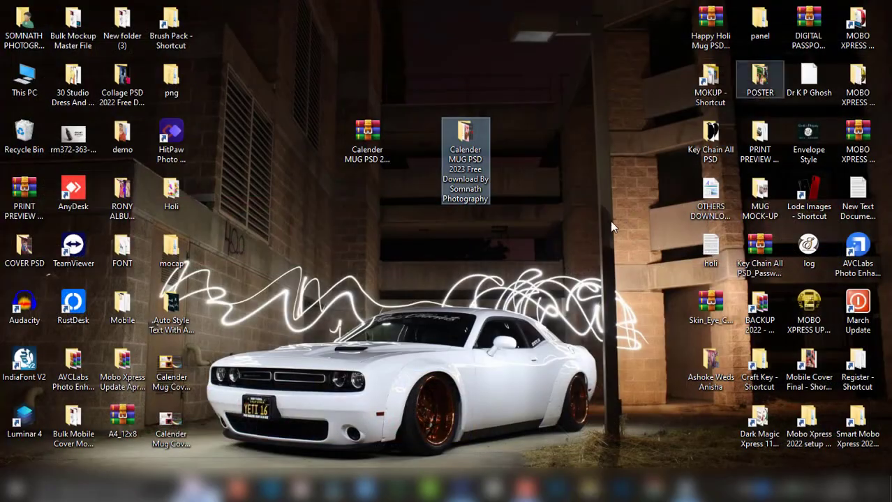
pyautogui.rightClick(564, 217)
pyautogui.click(577, 259)
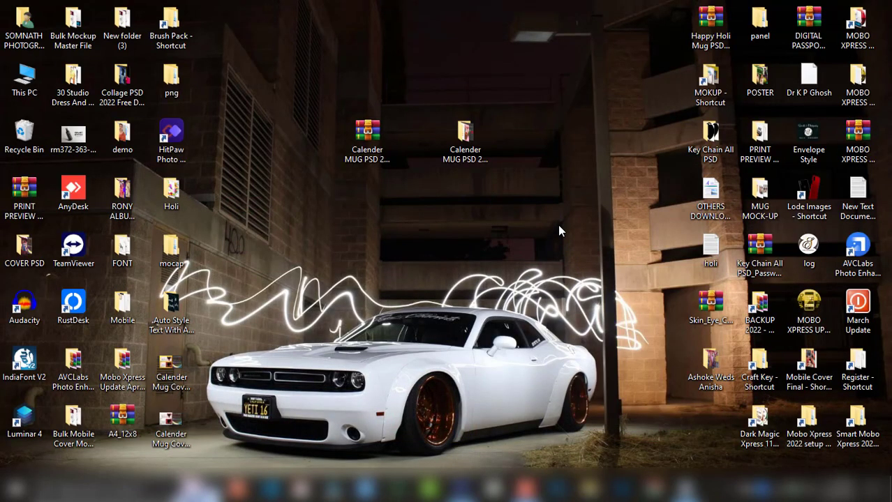